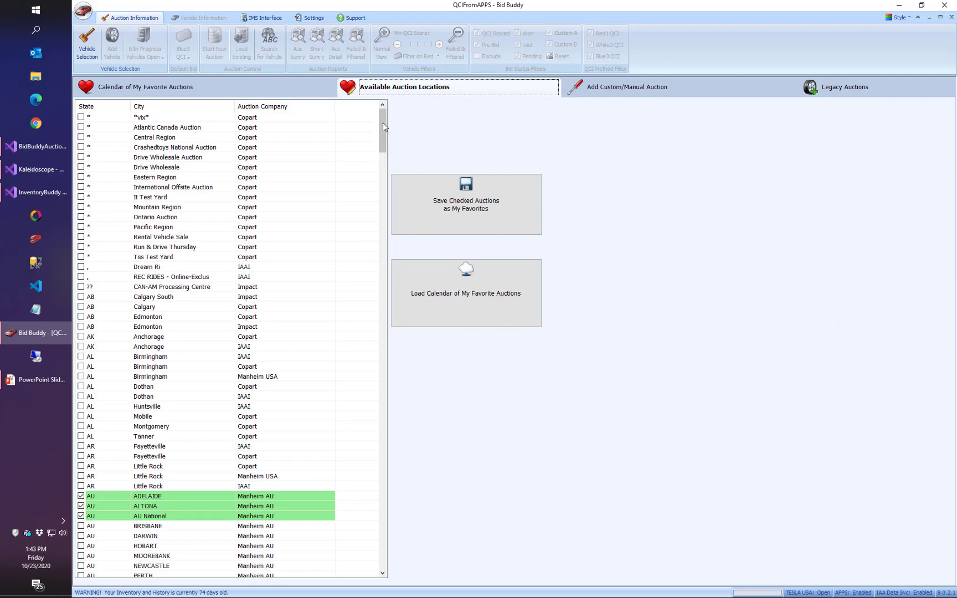
# Review the checked auctions in the available locations and load the calendar of favorite auctions.
pyautogui.moveTo(384, 120)
pyautogui.mouseDown()
pyautogui.moveTo(397, 231)
pyautogui.moveTo(385, 348)
pyautogui.moveTo(394, 545)
pyautogui.moveTo(388, 130)
pyautogui.mouseUp()
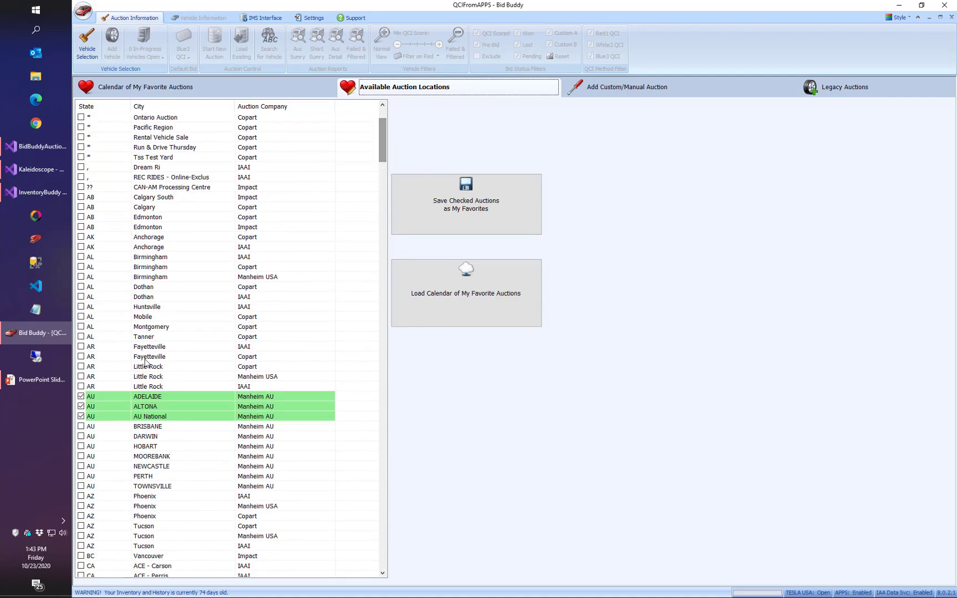
pyautogui.scroll(-7, 331, 416)
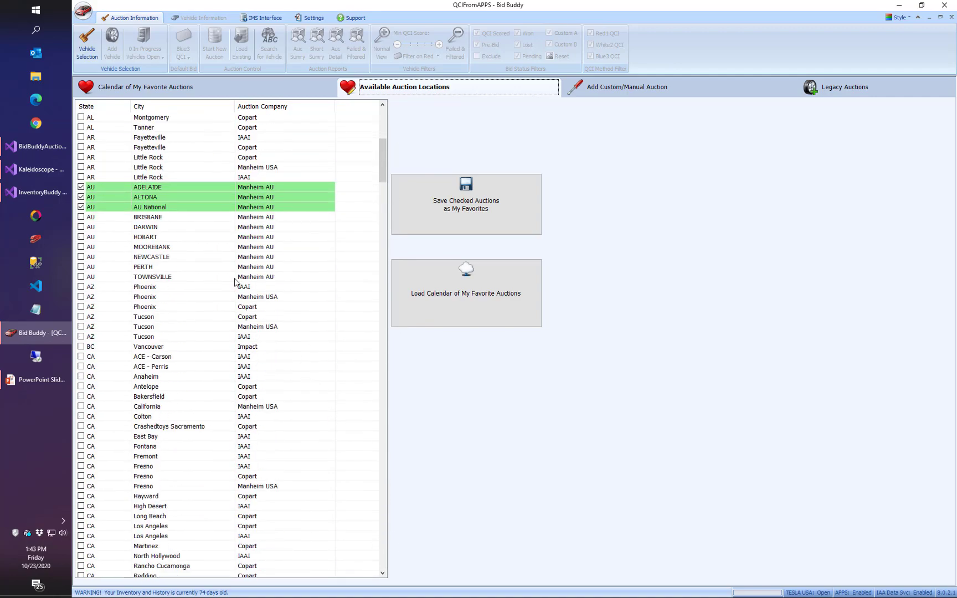
pyautogui.scroll(-16, 288, 227)
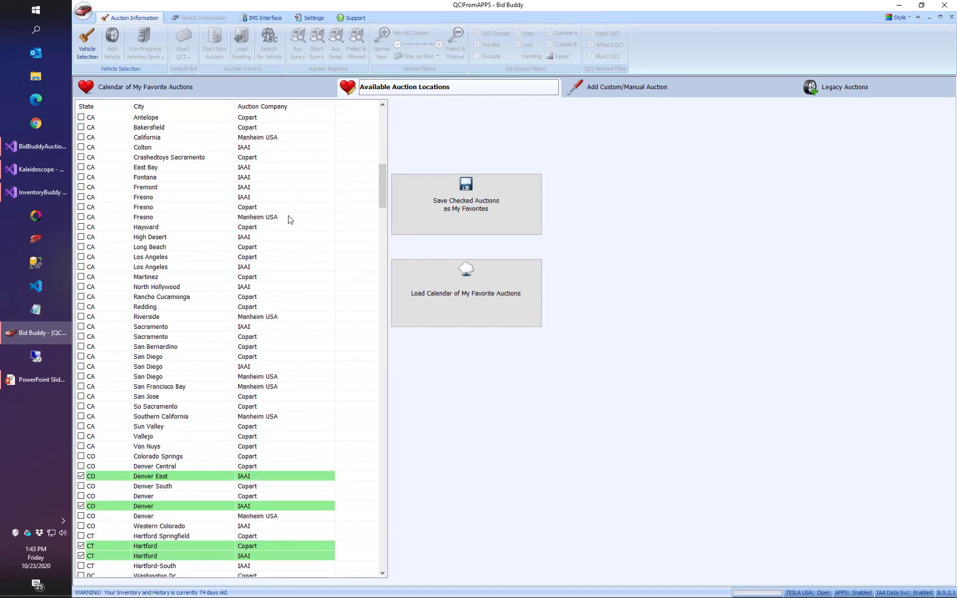
pyautogui.scroll(-2, 284, 238)
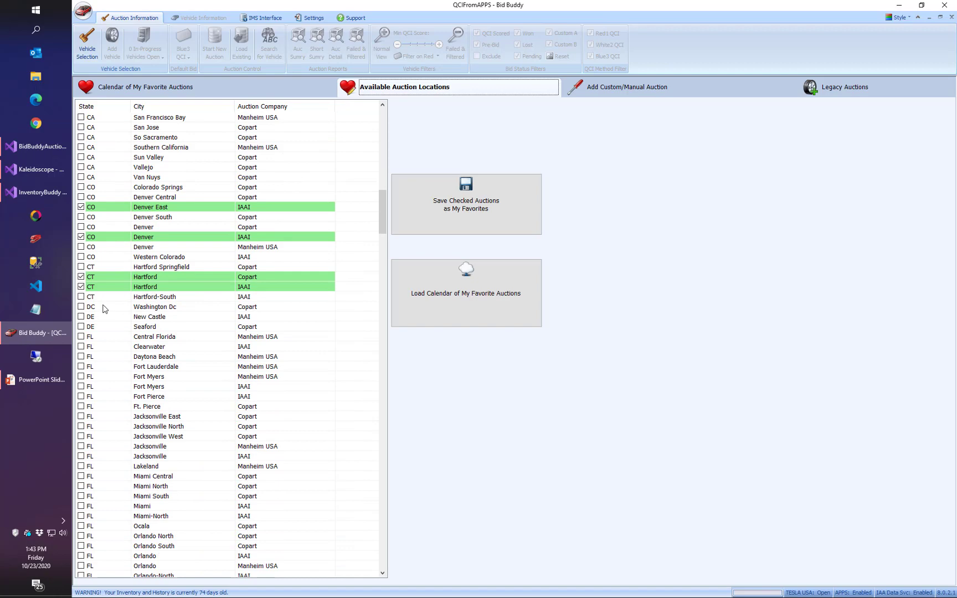
pyautogui.click(466, 301)
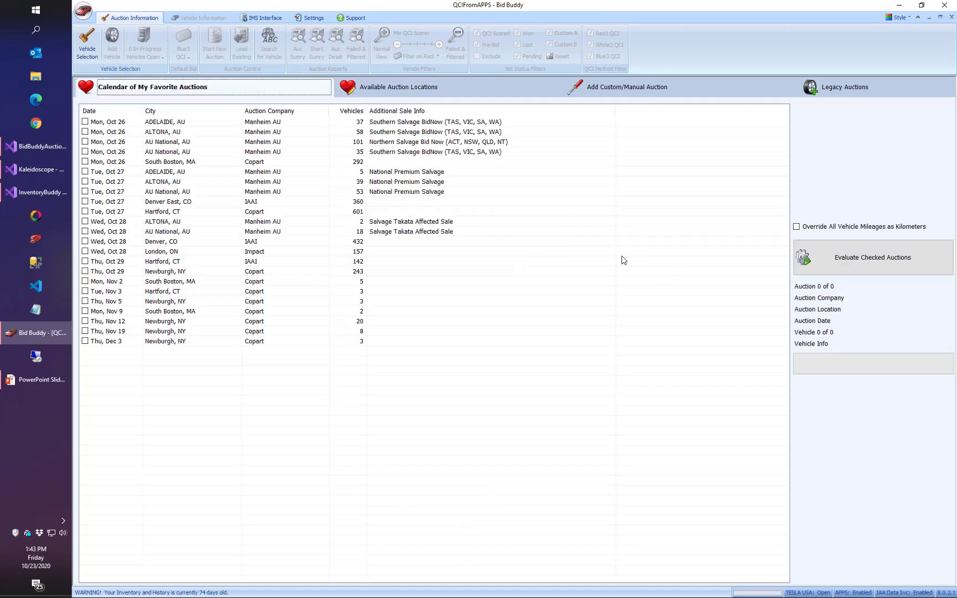
# Evaluate only the Copart South Boston, MA auction dated Mon, Oct 26.
pyautogui.click(196, 163)
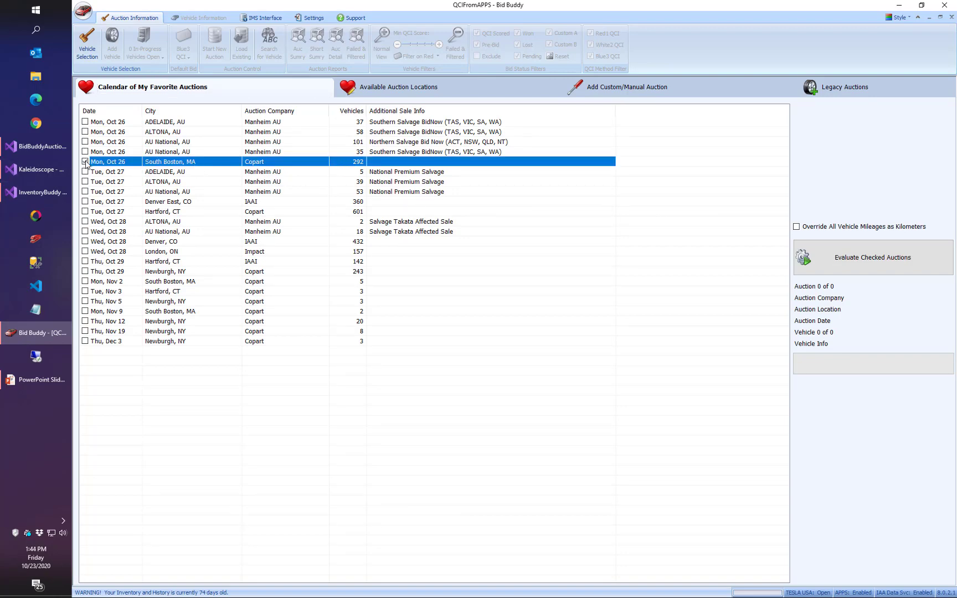
pyautogui.click(851, 258)
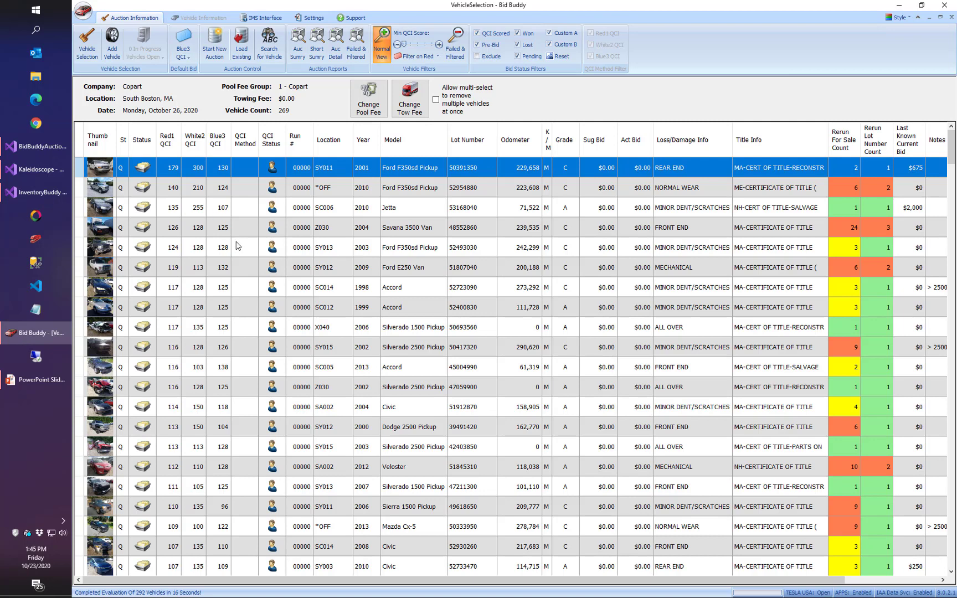
# Sort the vehicles by highest rerun-for-sale count and open the APPS global rerun listing for the 2004 Savana 3500 Van.
pyautogui.click(809, 350)
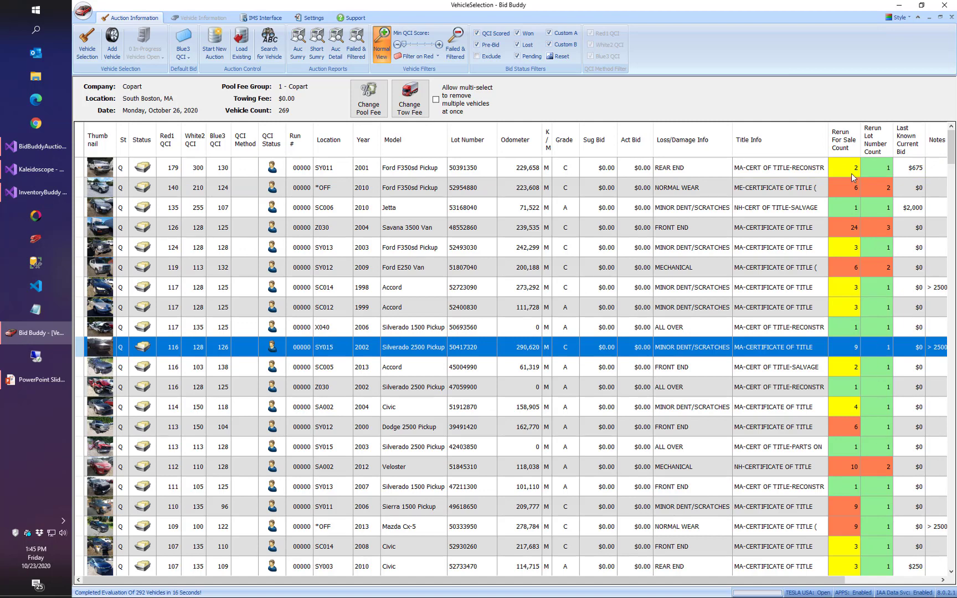
pyautogui.doubleClick(844, 140)
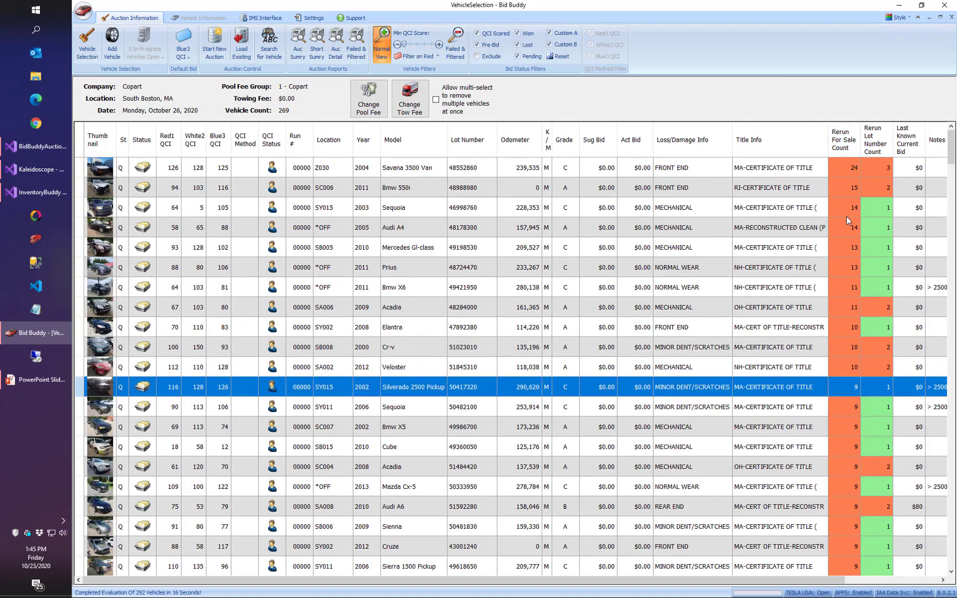
pyautogui.click(424, 169)
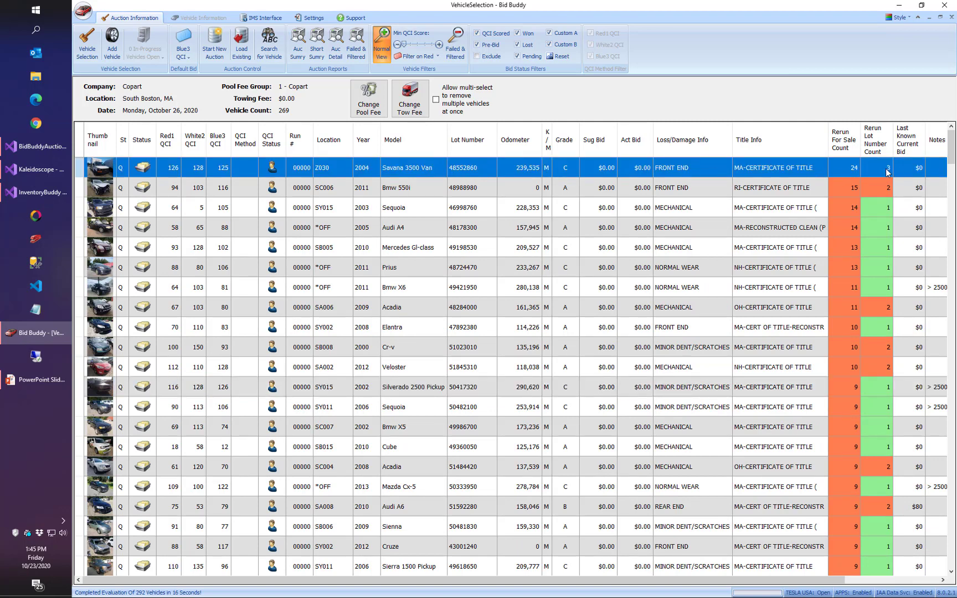
pyautogui.rightClick(791, 168)
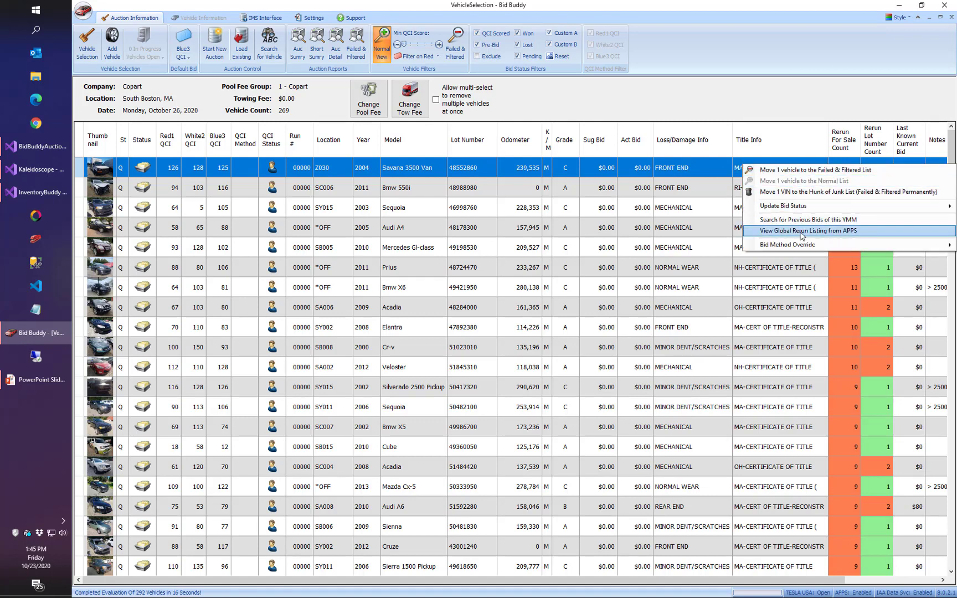
pyautogui.rightClick(722, 168)
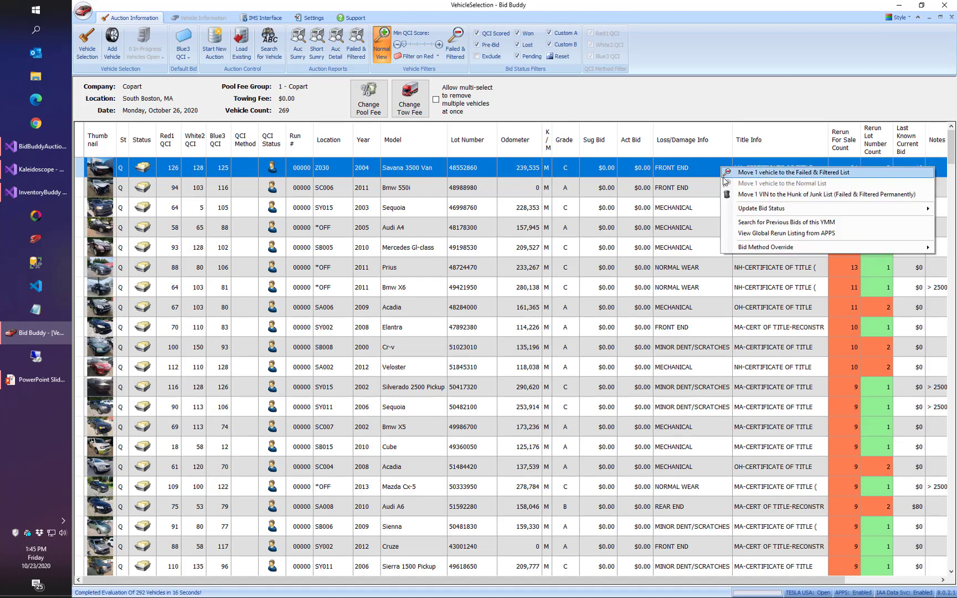
pyautogui.click(748, 235)
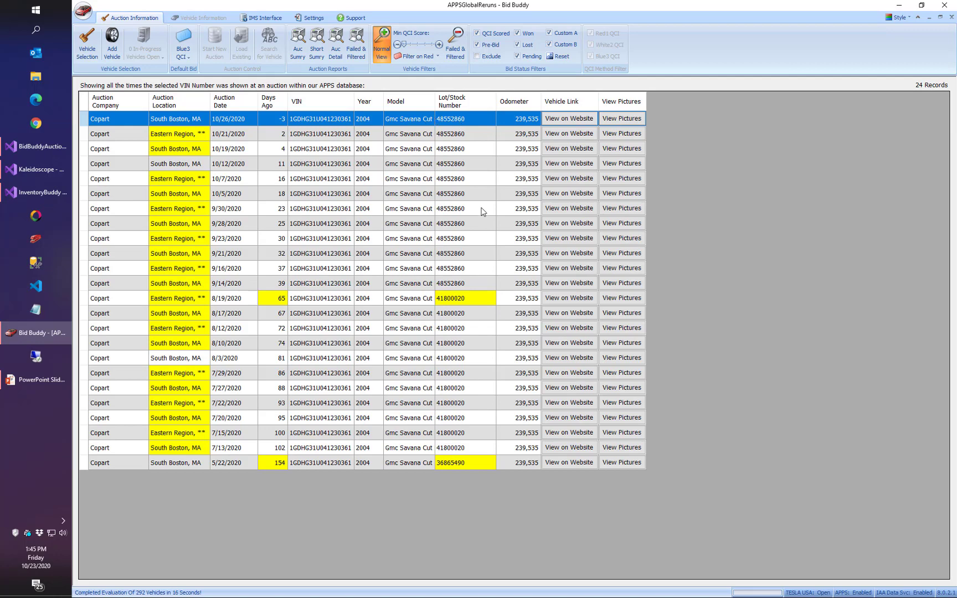
# Examine the van's auction location changes, then compare days ago and lot number between the 9/14/2020 and 8/19/2020 records.
pyautogui.click(190, 135)
pyautogui.click(184, 154)
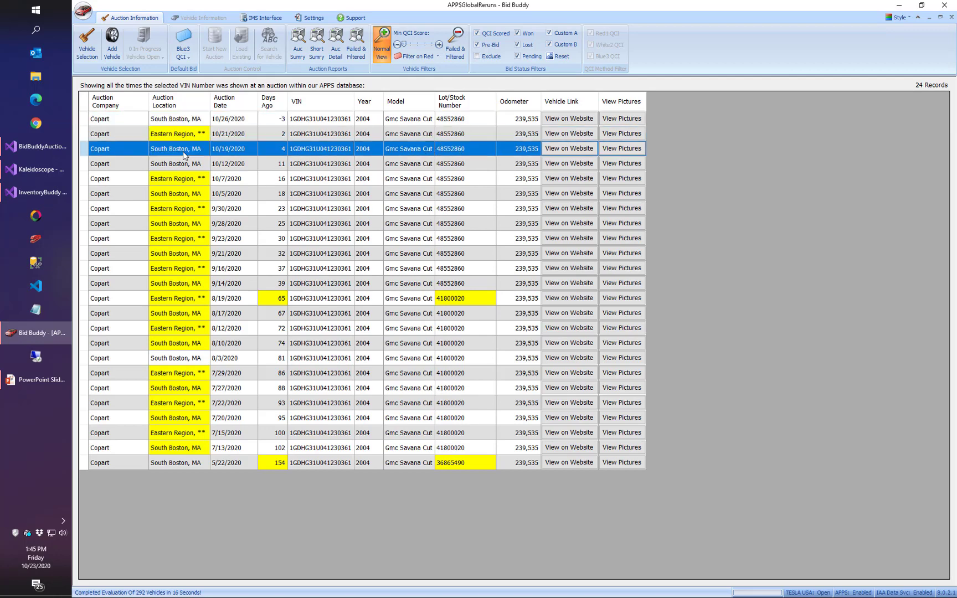
pyautogui.click(241, 213)
pyautogui.click(276, 300)
pyautogui.click(282, 282)
pyautogui.click(288, 314)
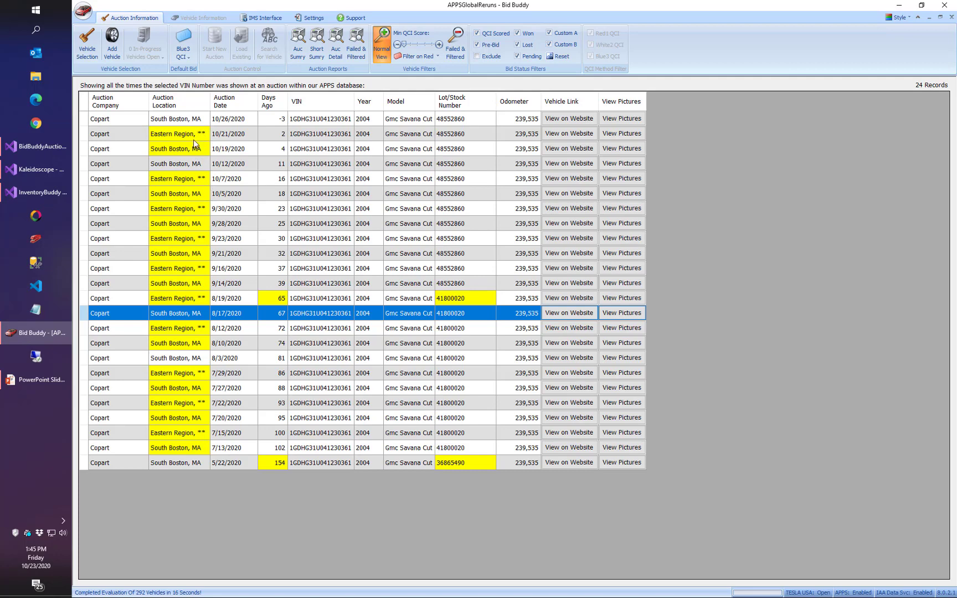
pyautogui.click(277, 287)
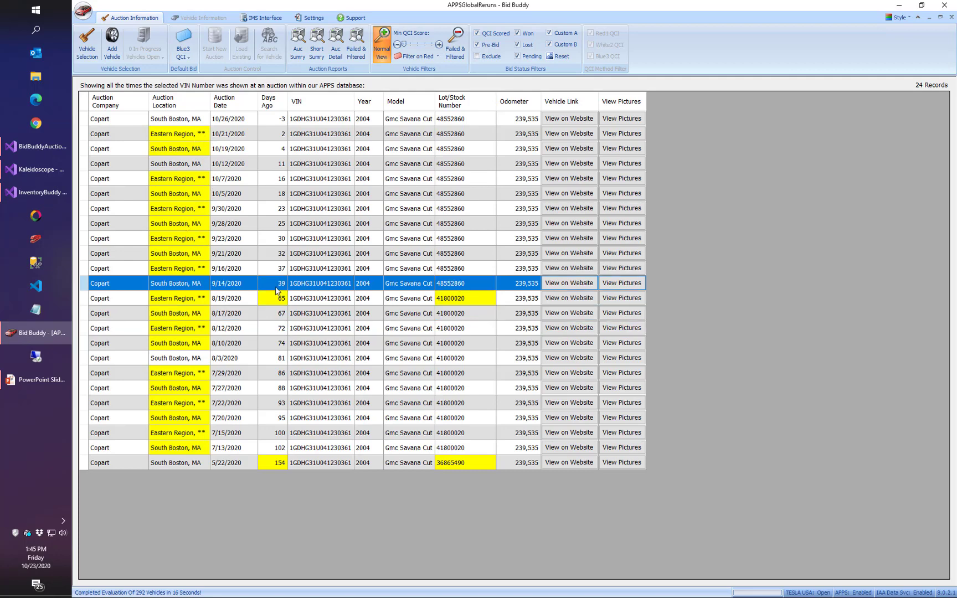
pyautogui.click(273, 301)
pyautogui.click(273, 287)
pyautogui.click(276, 298)
pyautogui.click(279, 284)
pyautogui.click(471, 307)
pyautogui.click(468, 298)
pyautogui.click(469, 286)
pyautogui.click(470, 299)
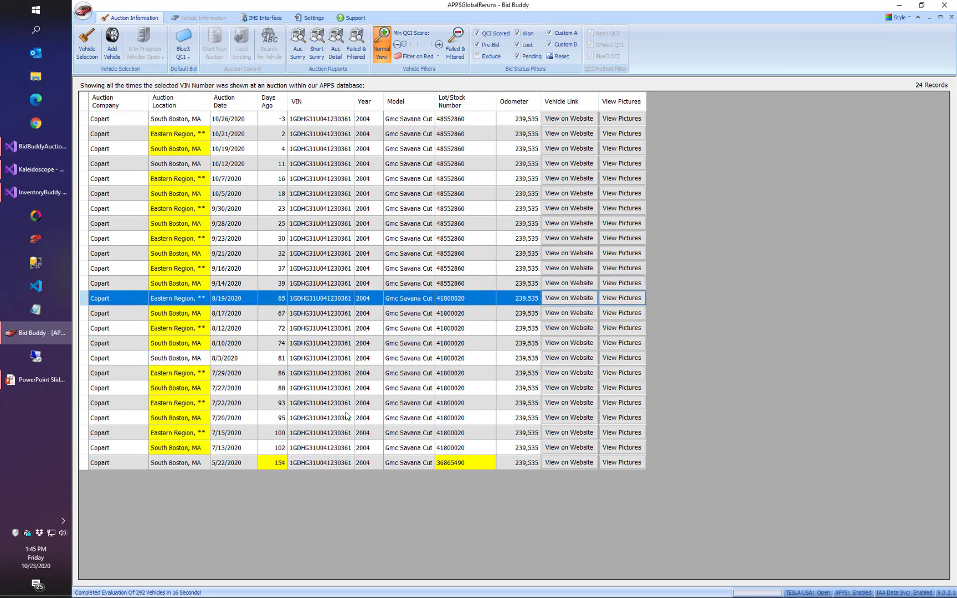
# Compare the van's earliest auction record, 5/22/2020, with the 7/13/2020 record.
pyautogui.click(273, 464)
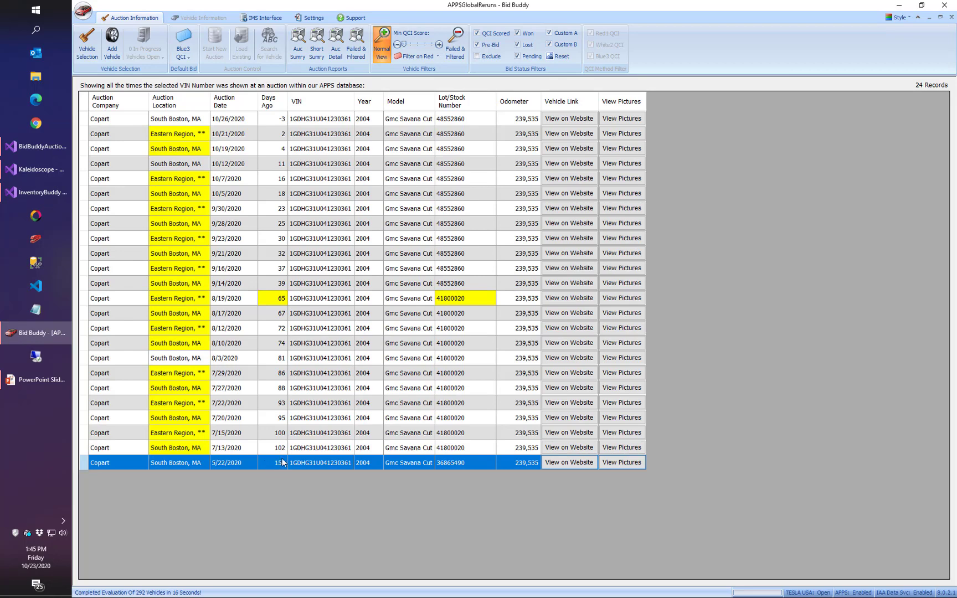
pyautogui.click(291, 452)
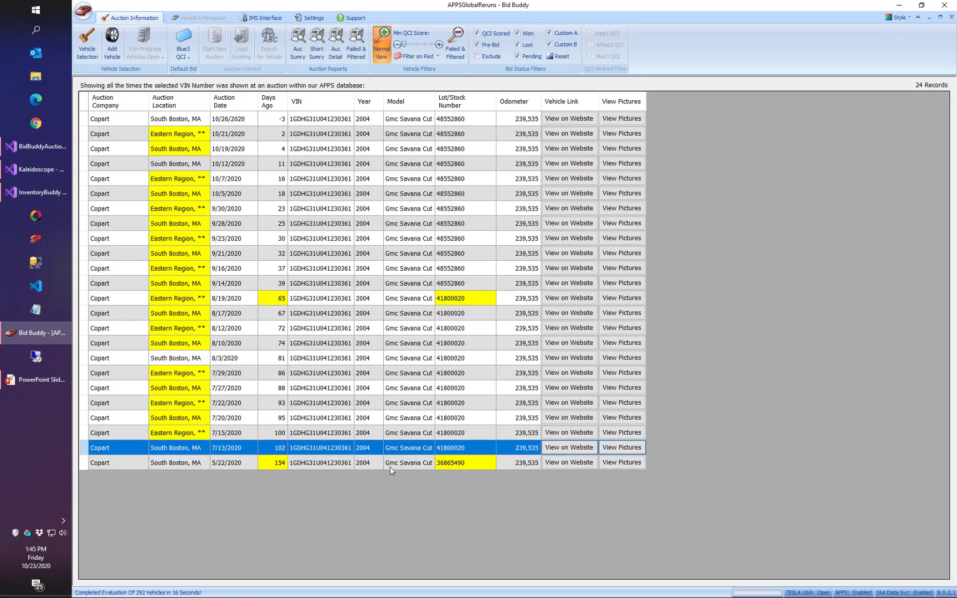
pyautogui.click(423, 465)
pyautogui.click(423, 454)
# View the van's pictures from the 5/22/2020 auction, including the front, cargo area, interior and engine bay, and close the viewer.
pyautogui.click(628, 467)
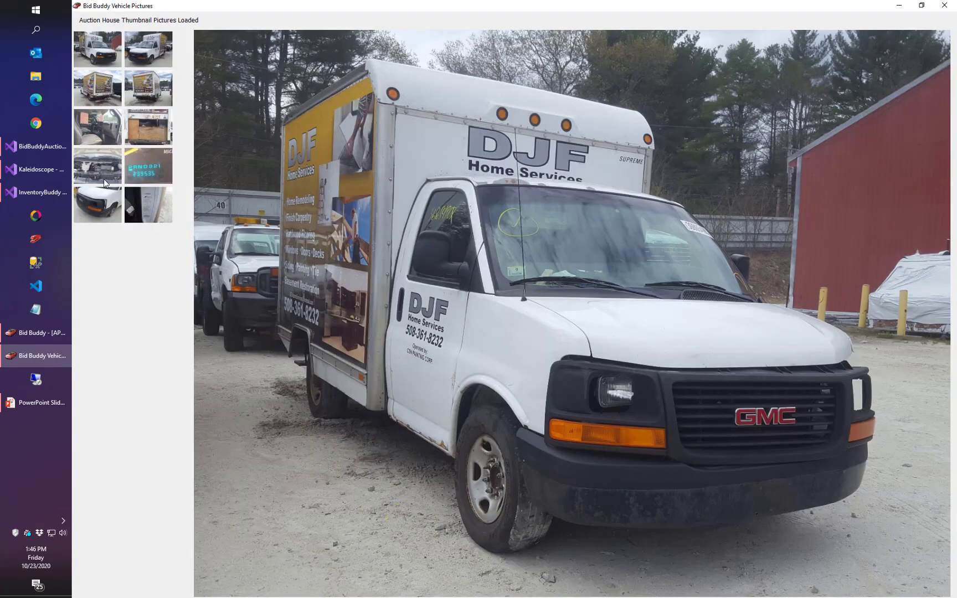
pyautogui.click(149, 52)
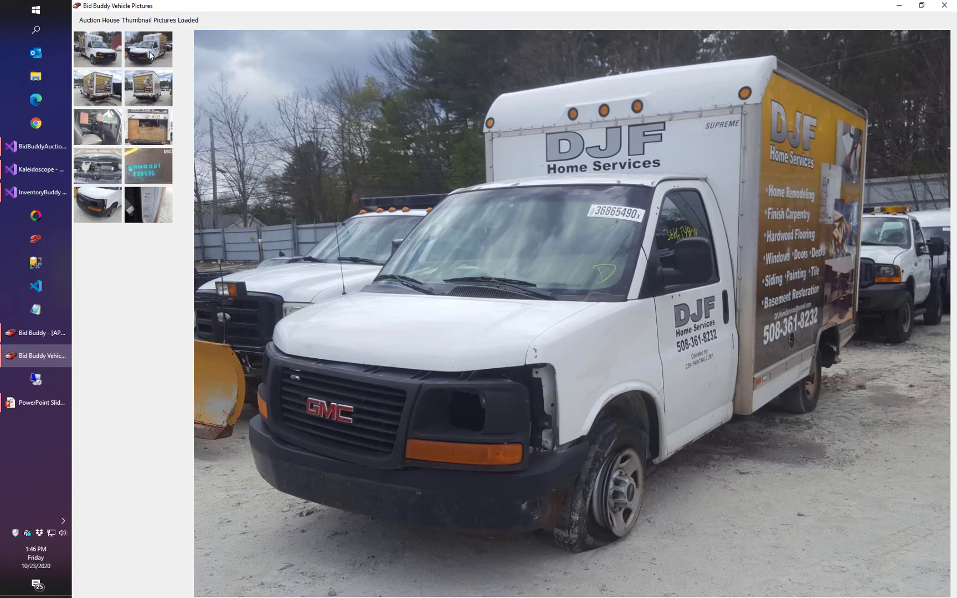
pyautogui.click(158, 122)
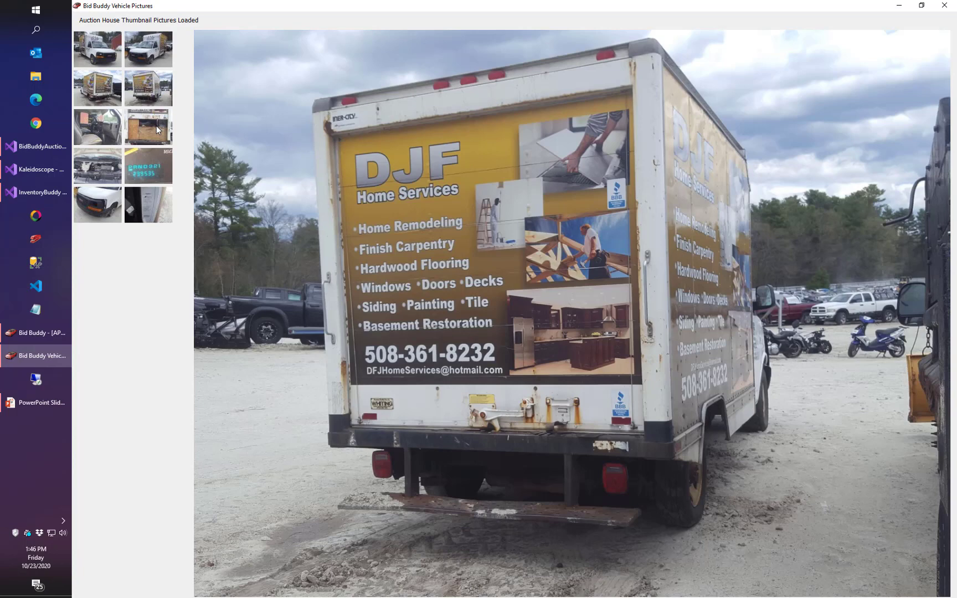
pyautogui.click(156, 126)
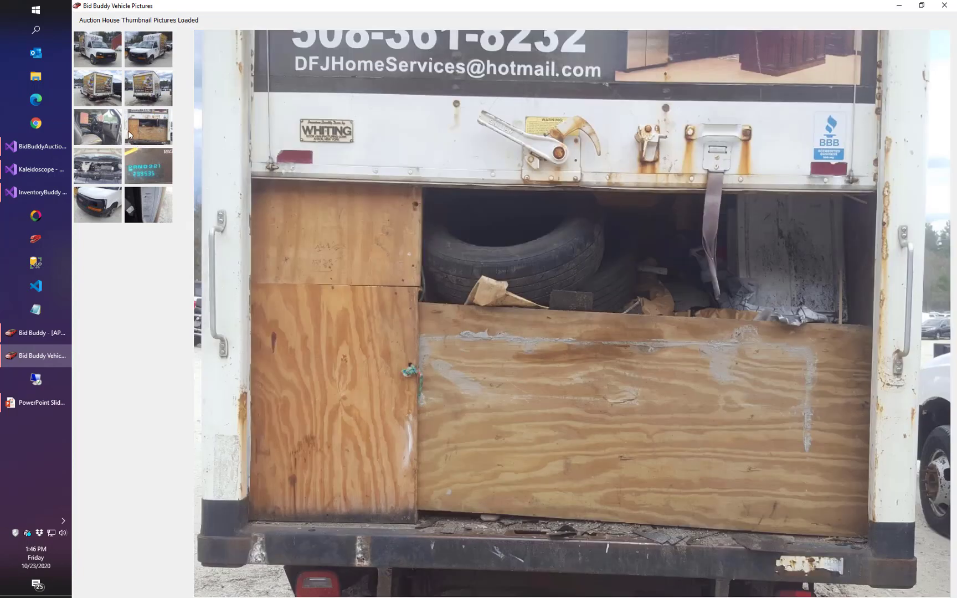
pyautogui.click(92, 129)
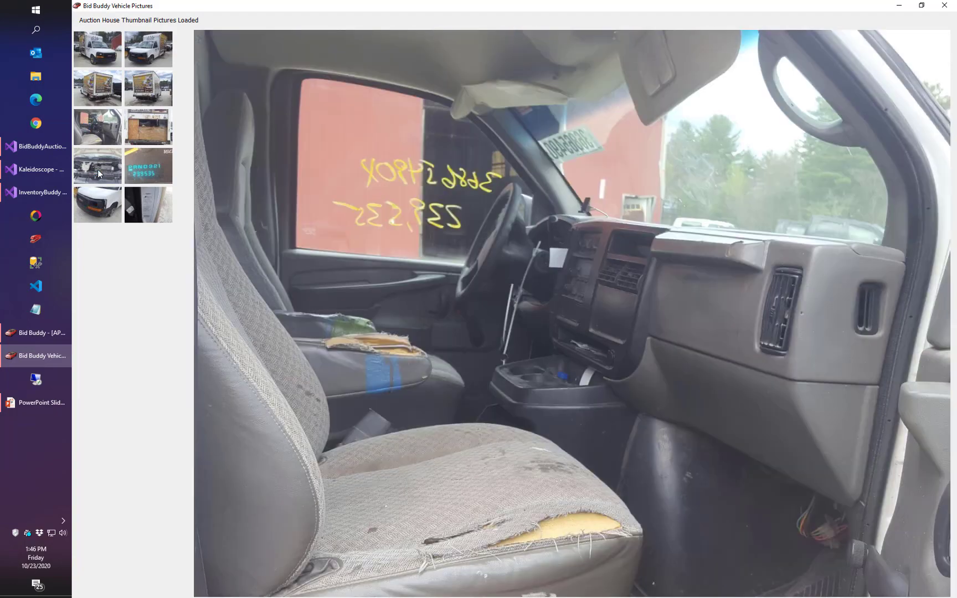
pyautogui.click(98, 169)
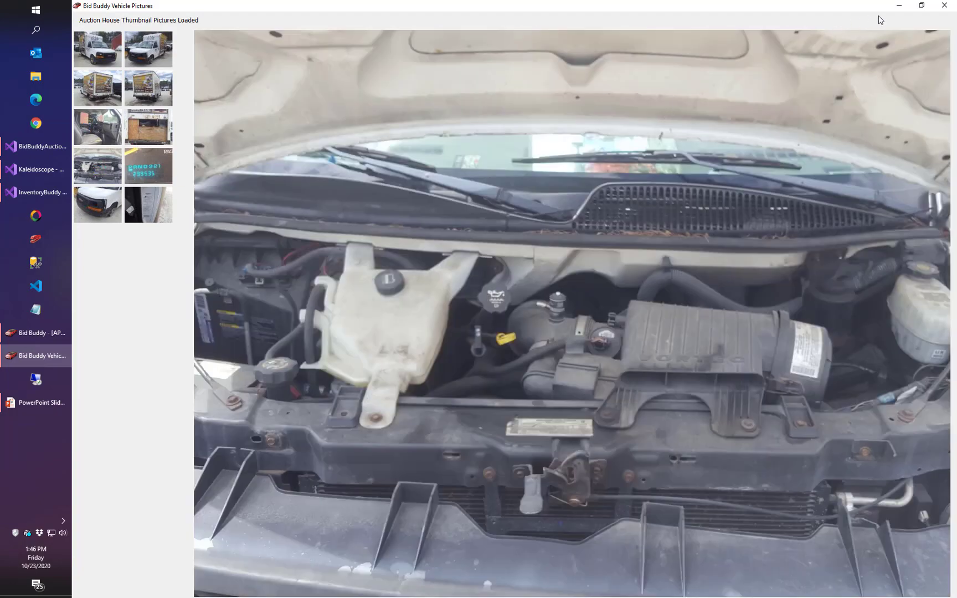
pyautogui.click(945, 5)
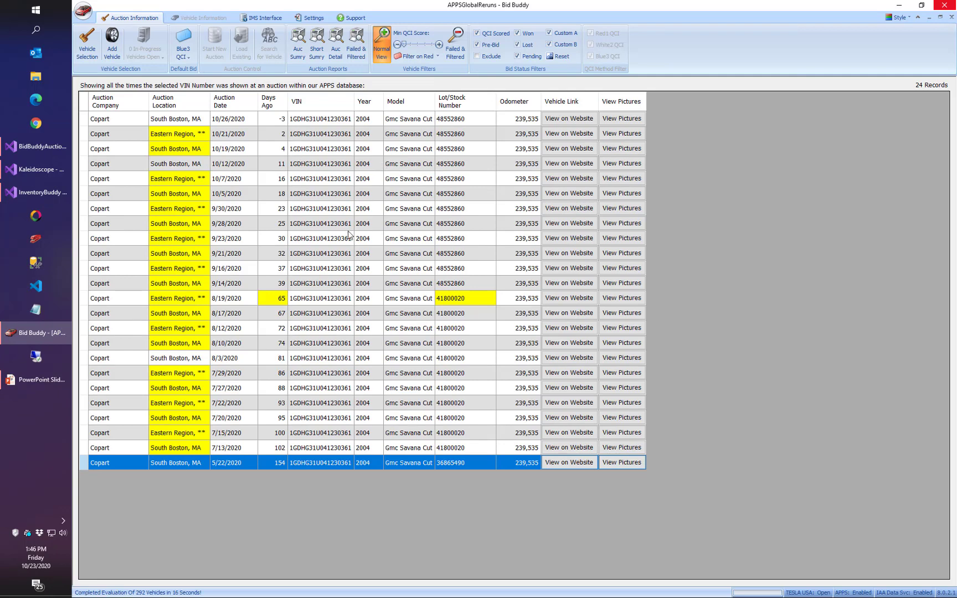
# Return to the vehicle list, sort it by highest rerun lot number count, and check the vehicles with multiple lot numbers.
pyautogui.click(950, 6)
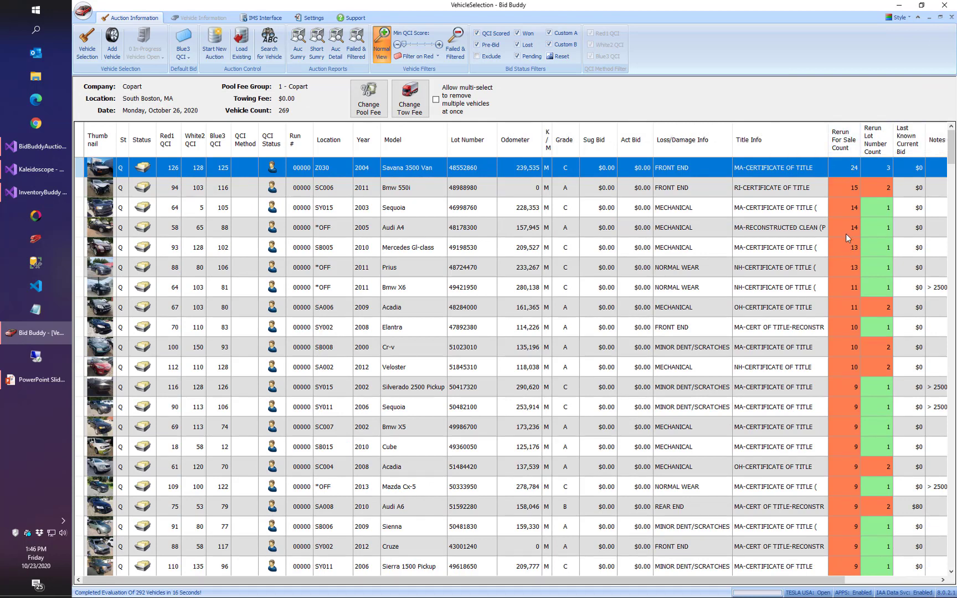
pyautogui.click(886, 151)
pyautogui.click(886, 151)
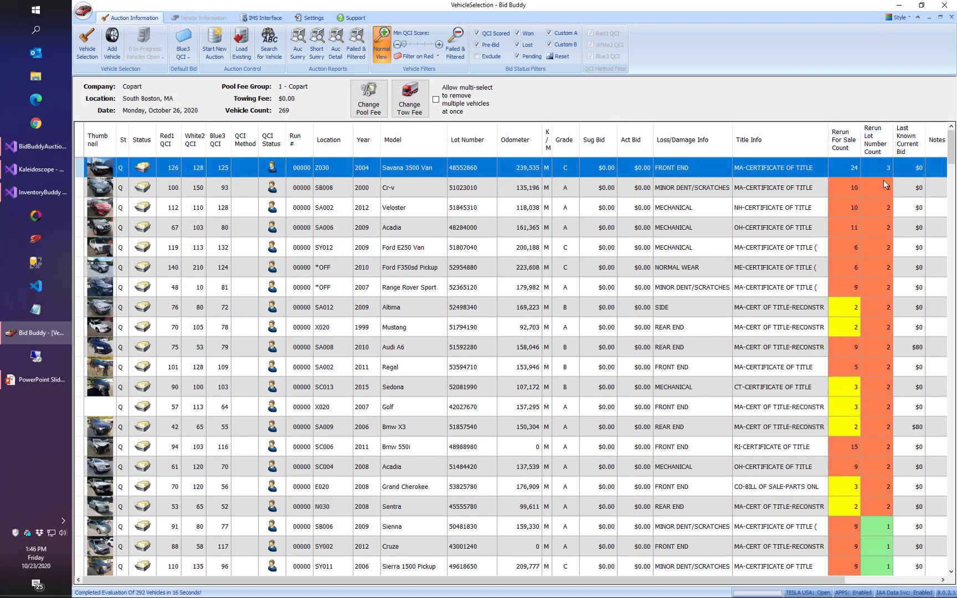
pyautogui.click(886, 191)
pyautogui.click(885, 220)
pyautogui.click(887, 167)
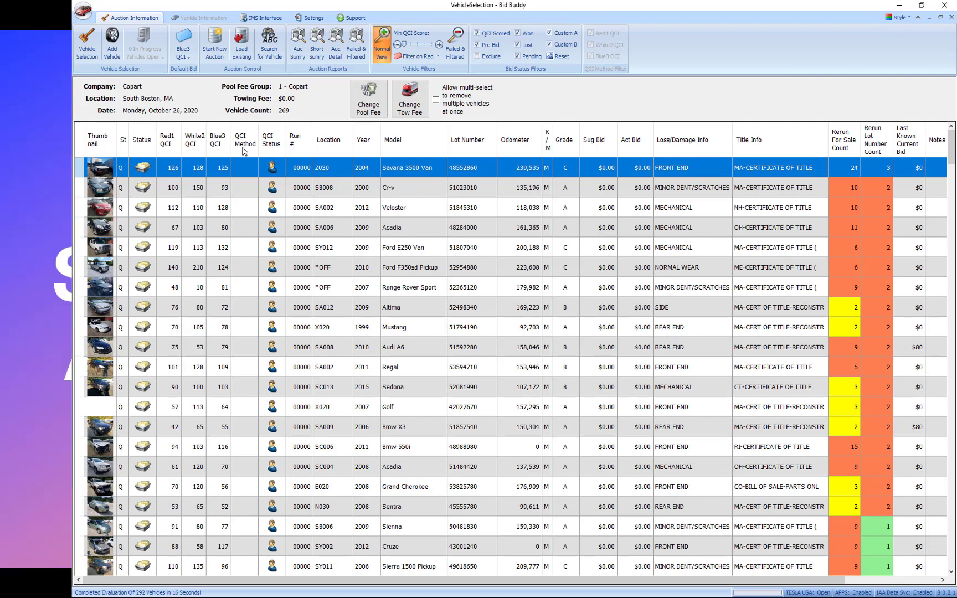
# Re-sort the vehicles by Red1 QCI, by rerun-for-sale count, and again by highest rerun lot number count.
pyautogui.click(167, 143)
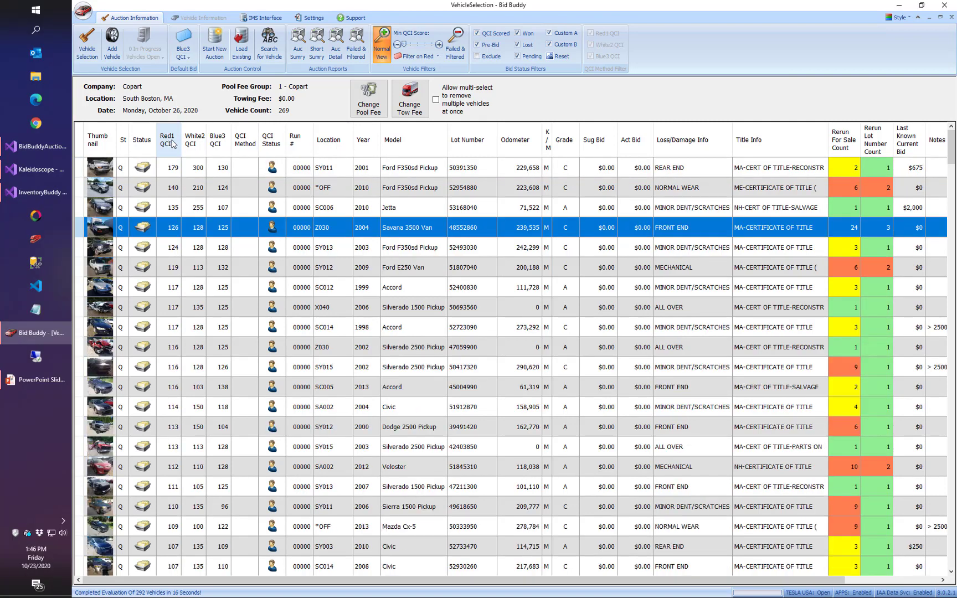
pyautogui.click(851, 146)
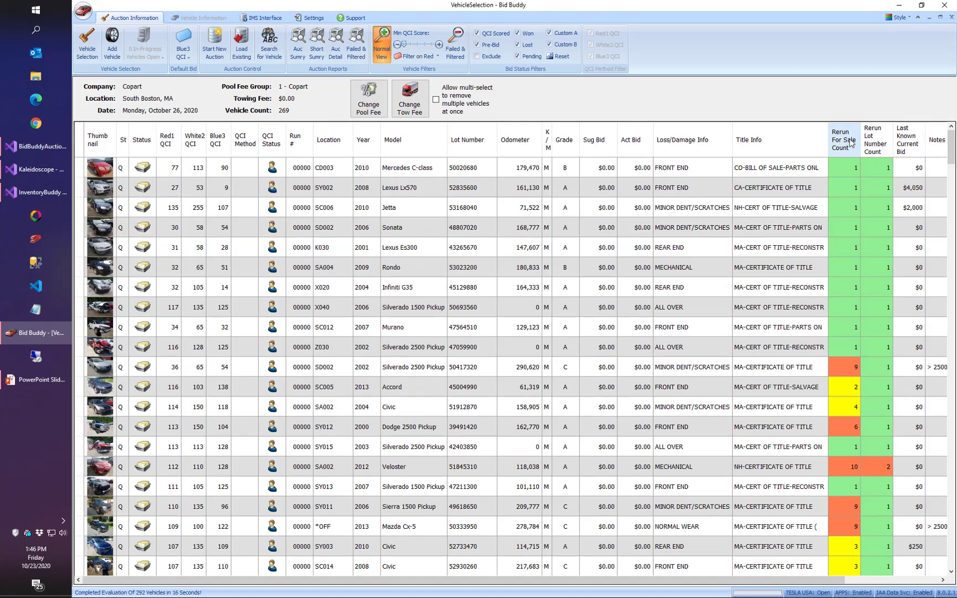
pyautogui.click(877, 142)
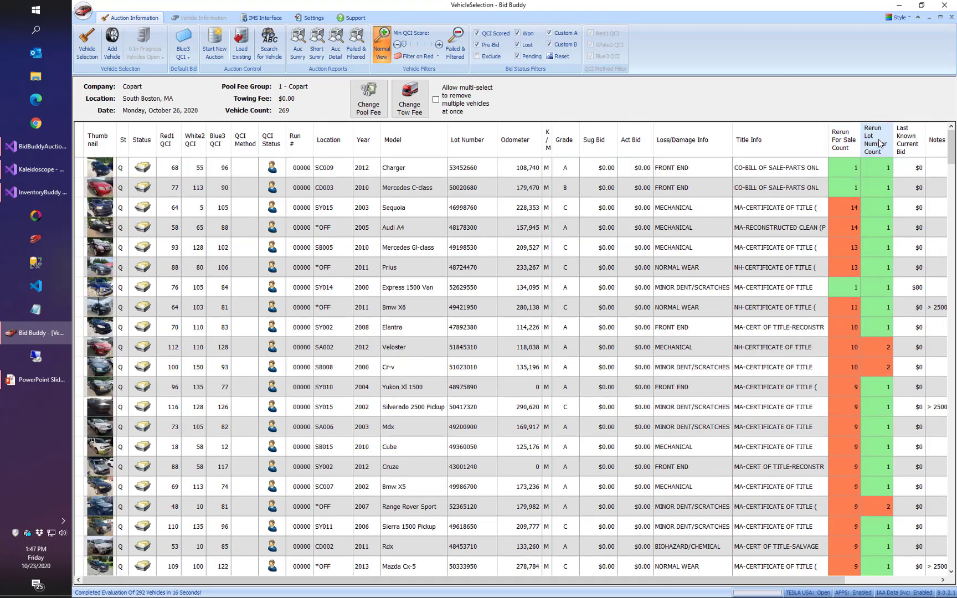
pyautogui.click(876, 142)
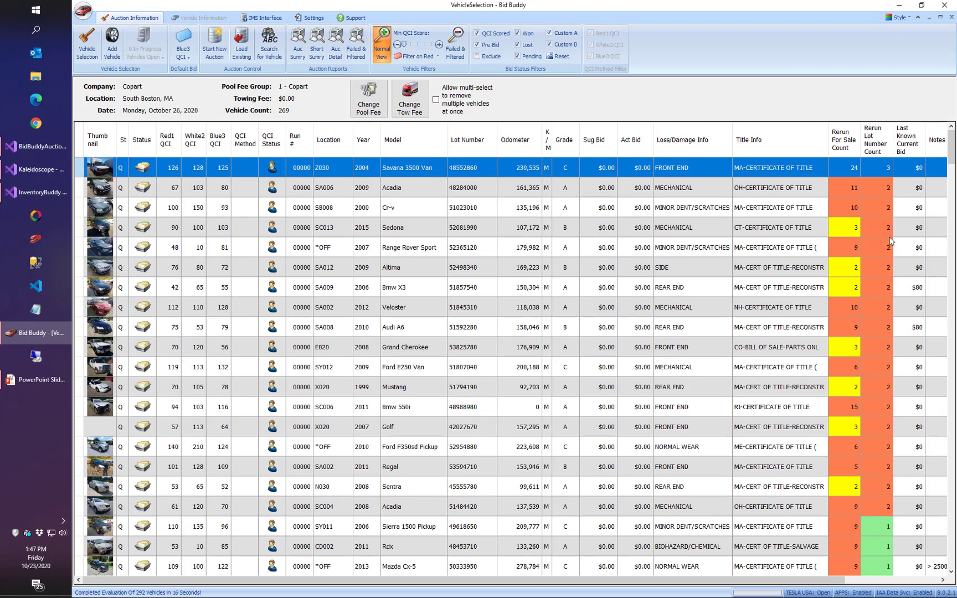
# Open the APPS global rerun listing for the 2009 Altima and examine its TRA Nationwide record.
pyautogui.click(473, 268)
pyautogui.rightClick(472, 269)
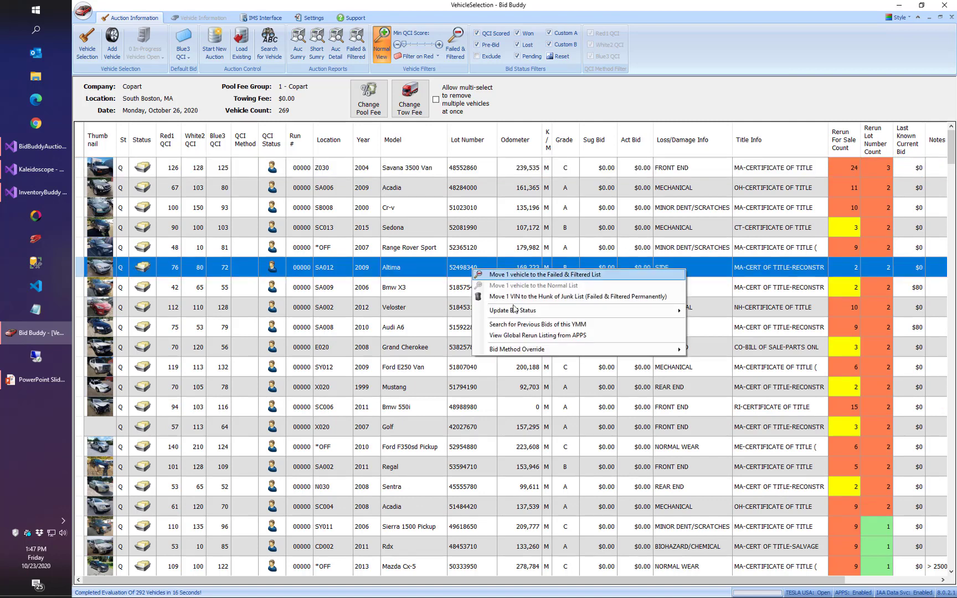
pyautogui.click(524, 335)
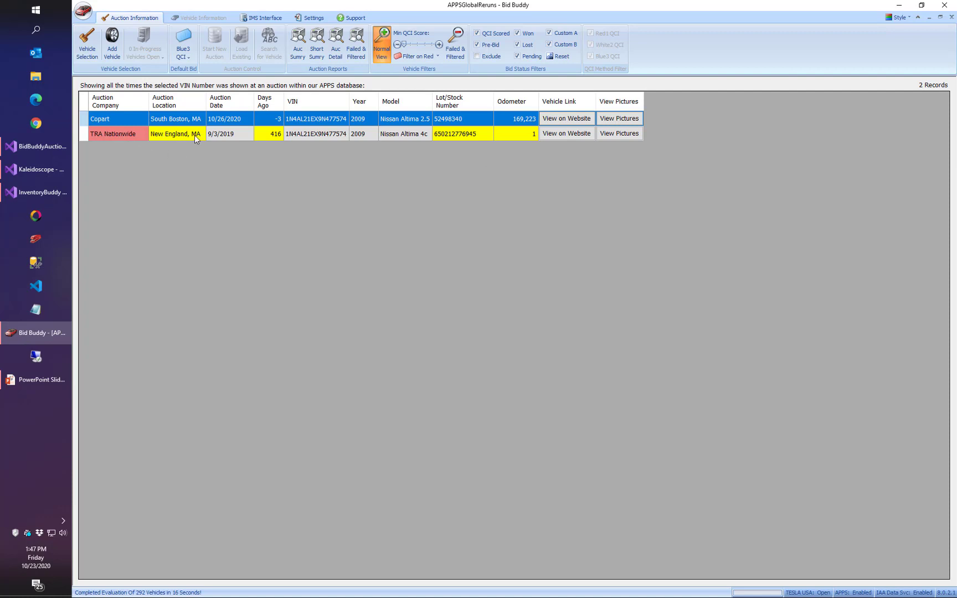
pyautogui.click(283, 136)
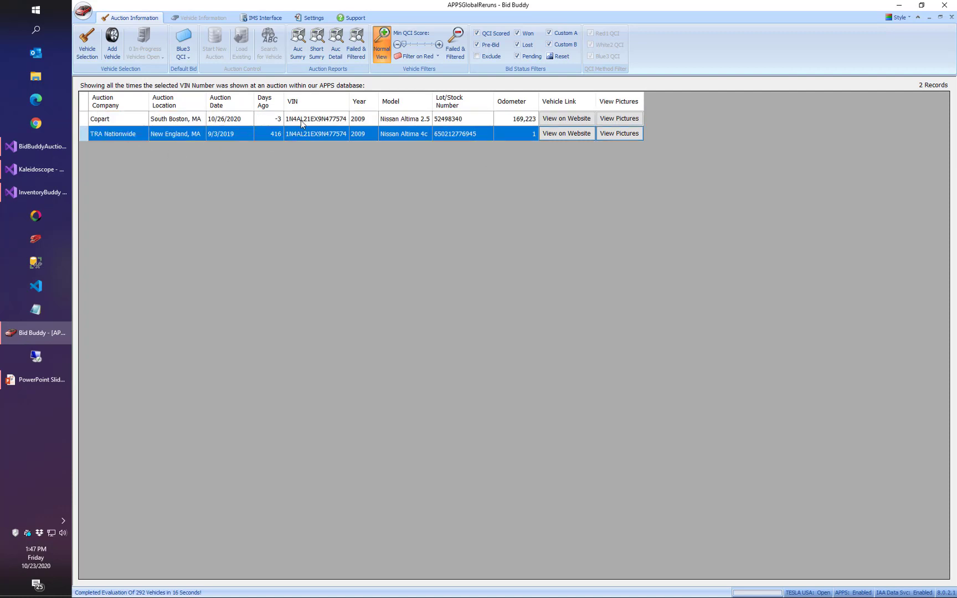
# Check the pictures for the 2009 Altima's TRA Nationwide and Copart records, including the Copart views of both front corners, and close the viewer.
pyautogui.click(301, 120)
pyautogui.click(616, 135)
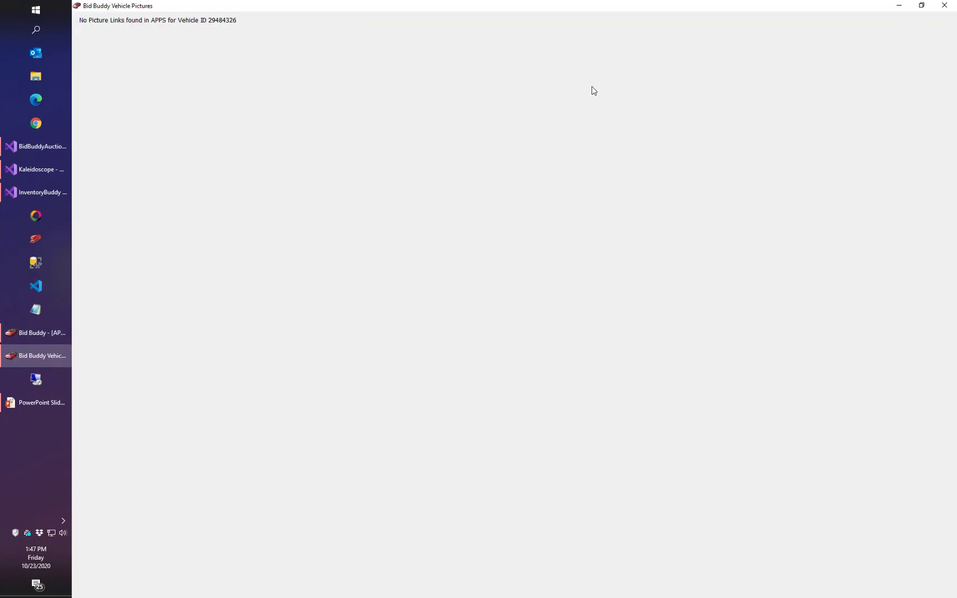
pyautogui.click(944, 5)
pyautogui.click(620, 118)
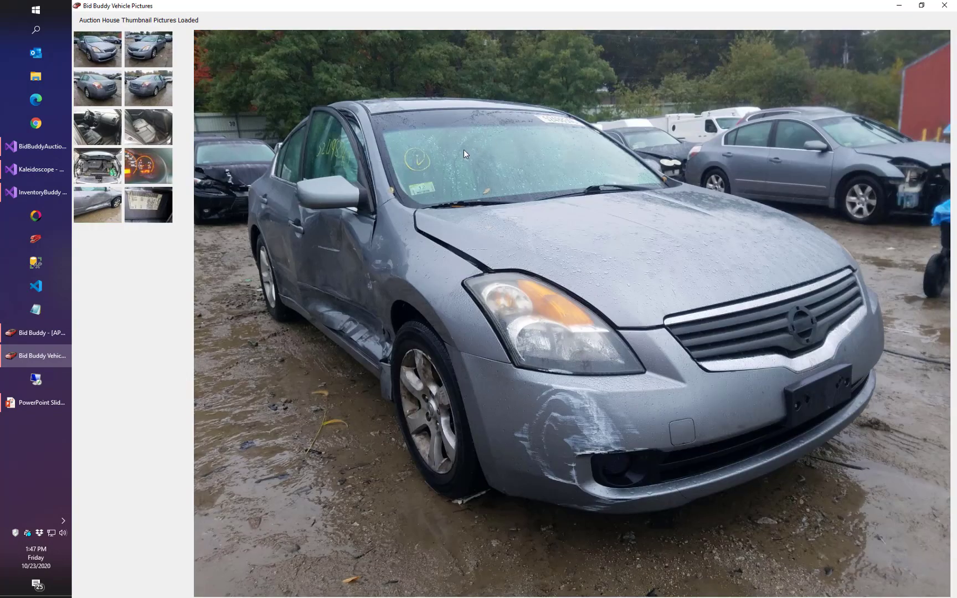
pyautogui.click(145, 56)
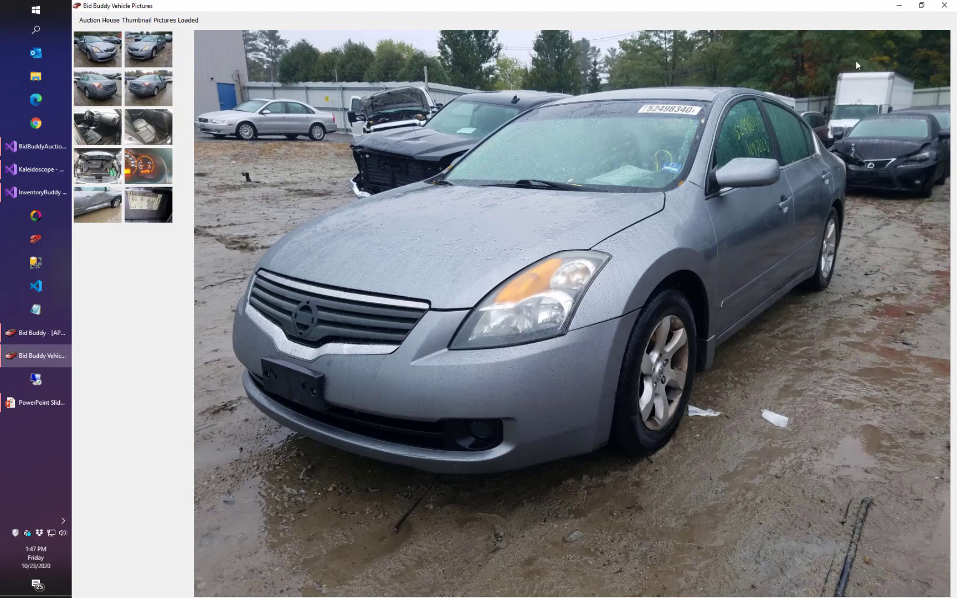
pyautogui.click(944, 5)
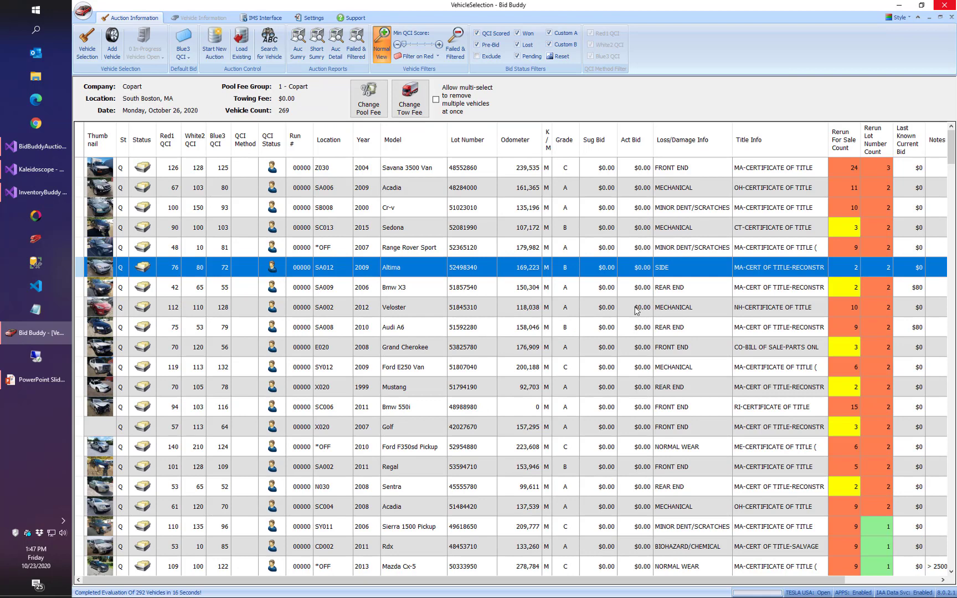
# Review the APPS global rerun listing for the 2011 BMW 550i and return to the vehicle list.
pyautogui.rightClick(626, 407)
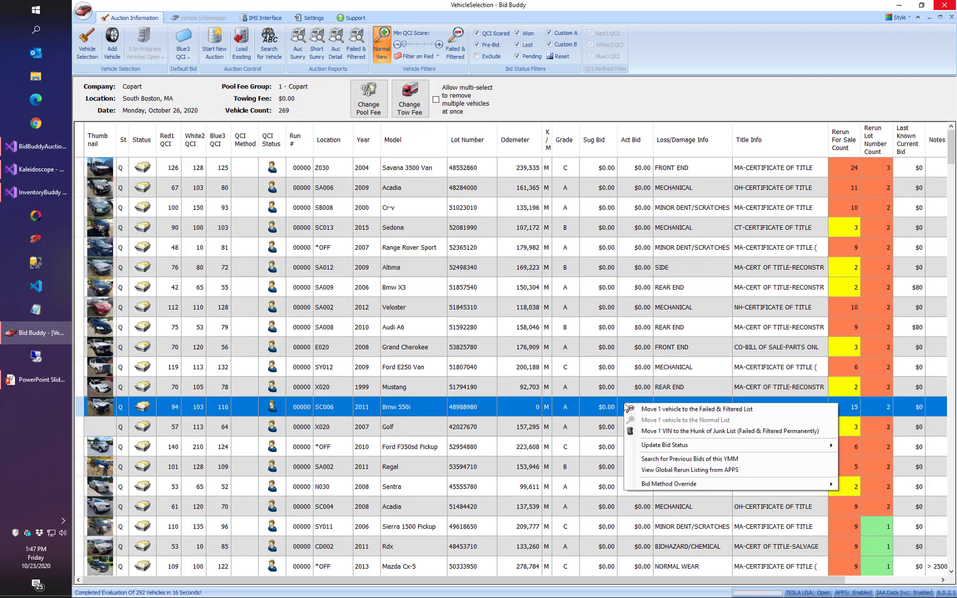
pyautogui.click(685, 468)
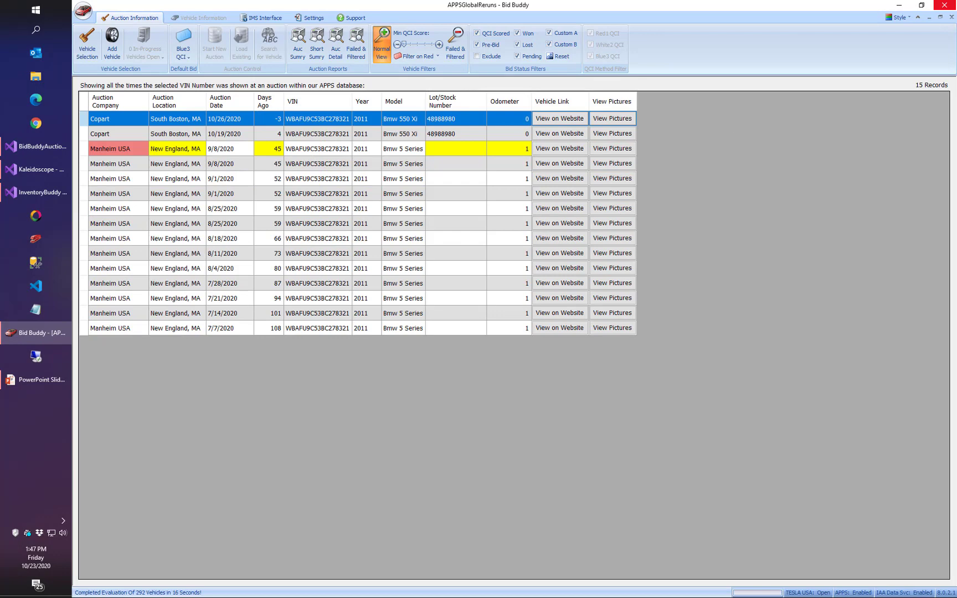
pyautogui.click(944, 5)
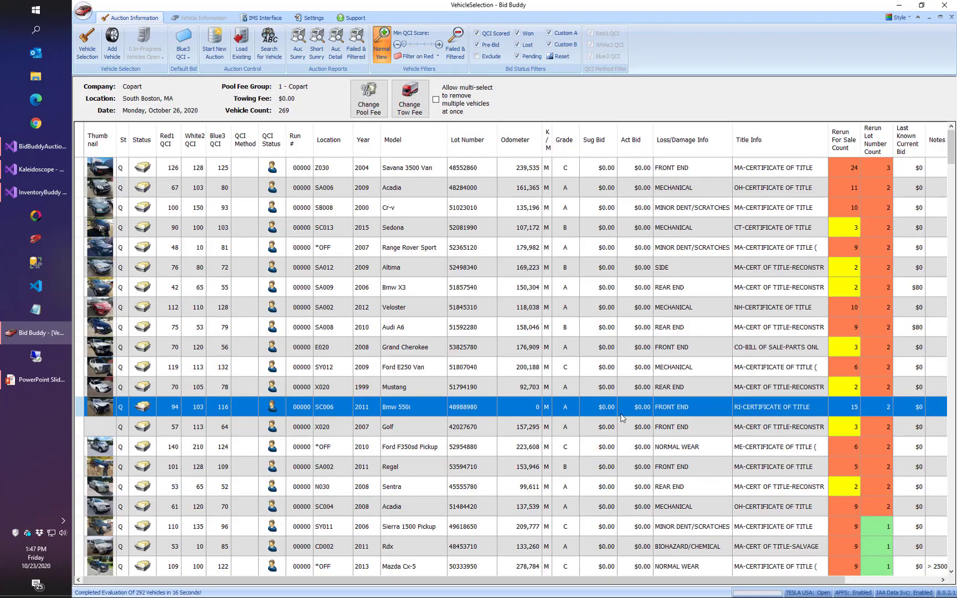
# Open the APPS global rerun listing for the 1999 Mustang and compare its Copart and IAAI records, including the odometer readings.
pyautogui.rightClick(661, 386)
pyautogui.click(692, 448)
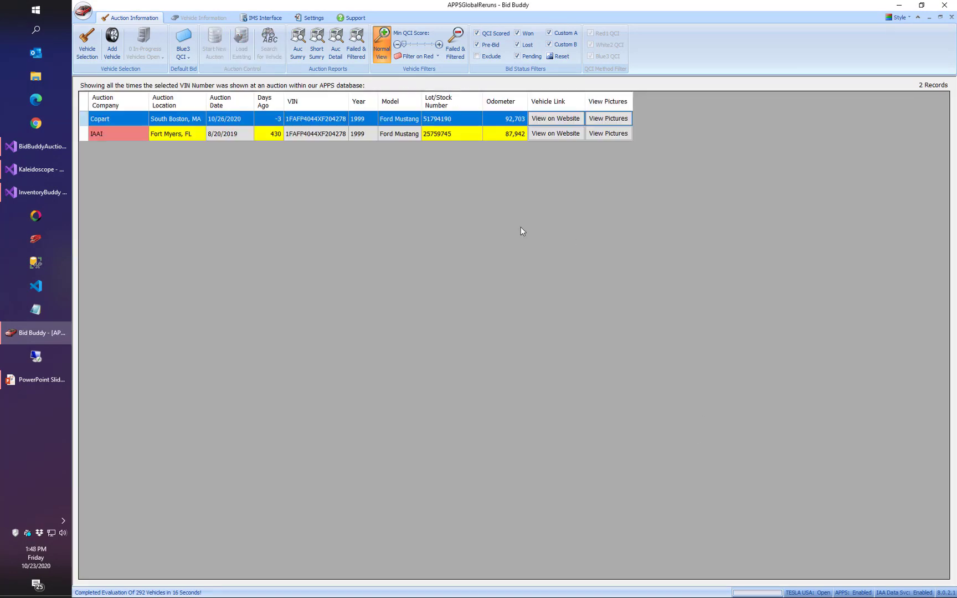
pyautogui.click(185, 135)
pyautogui.click(202, 121)
pyautogui.click(509, 137)
# View the Mustang's IAAI auction pictures, covering the front, rear, side, interior and odometer, and close the viewer.
pyautogui.click(614, 134)
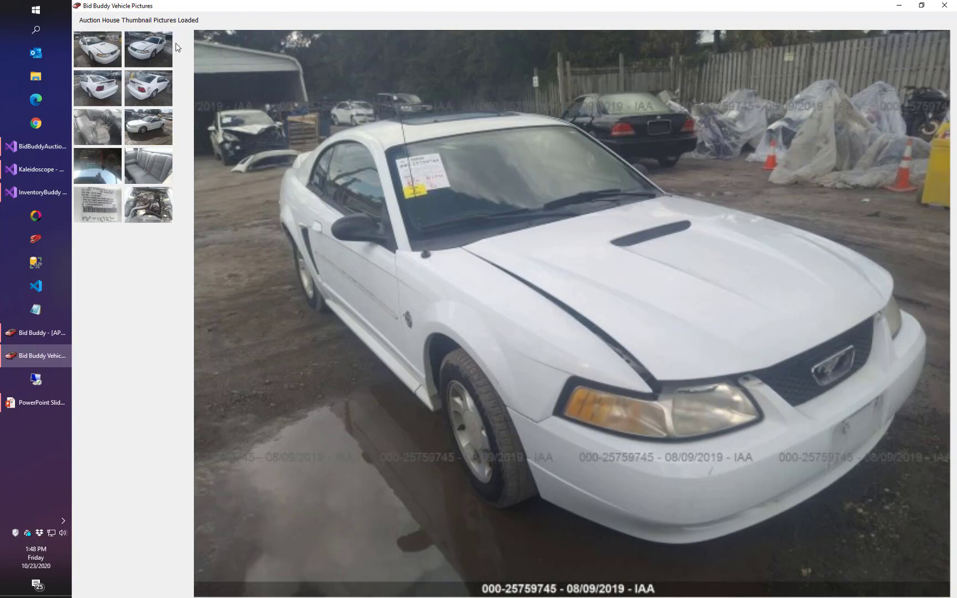
pyautogui.click(165, 45)
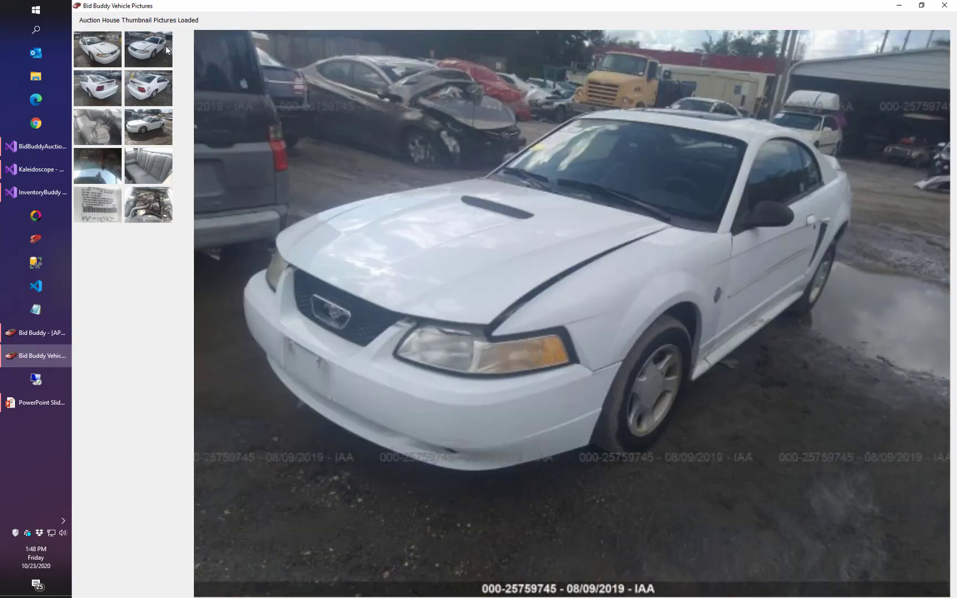
pyautogui.click(143, 89)
pyautogui.click(86, 97)
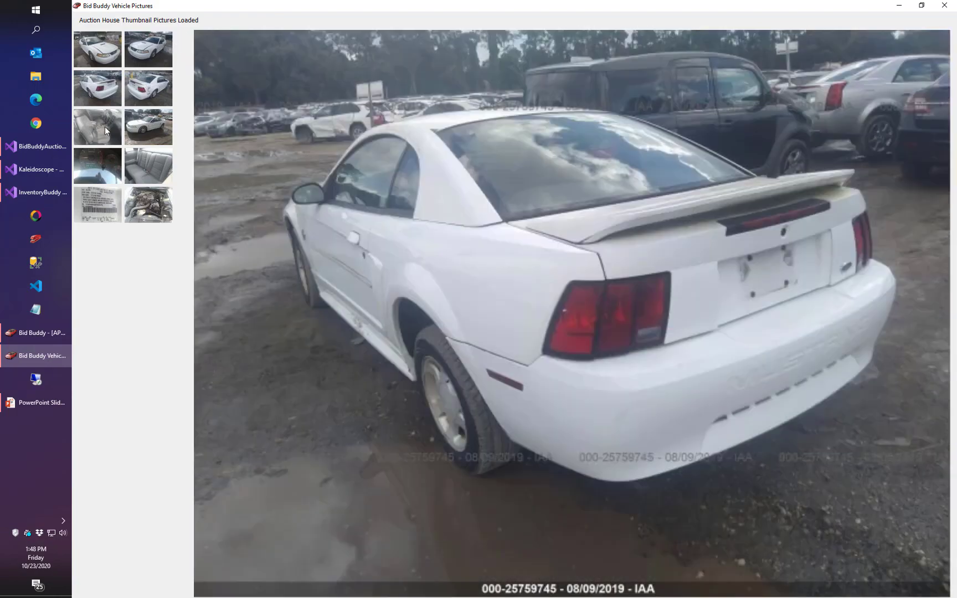
pyautogui.click(105, 130)
pyautogui.click(105, 54)
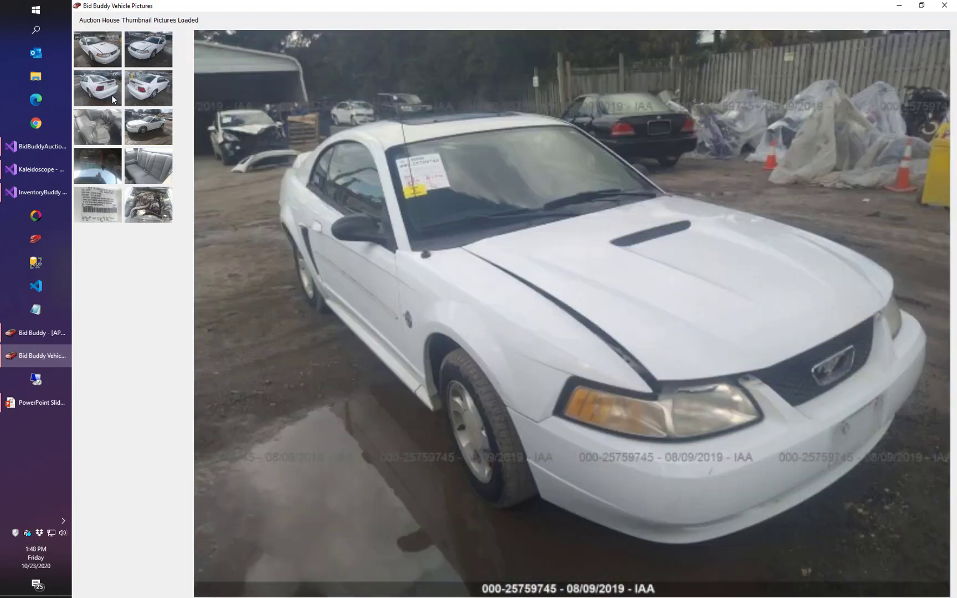
pyautogui.click(105, 165)
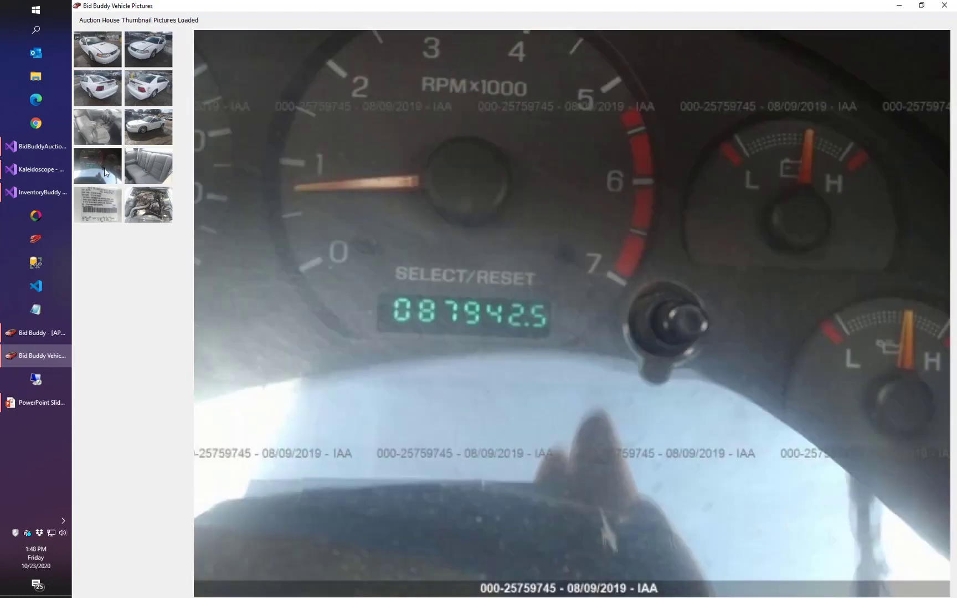
pyautogui.click(154, 61)
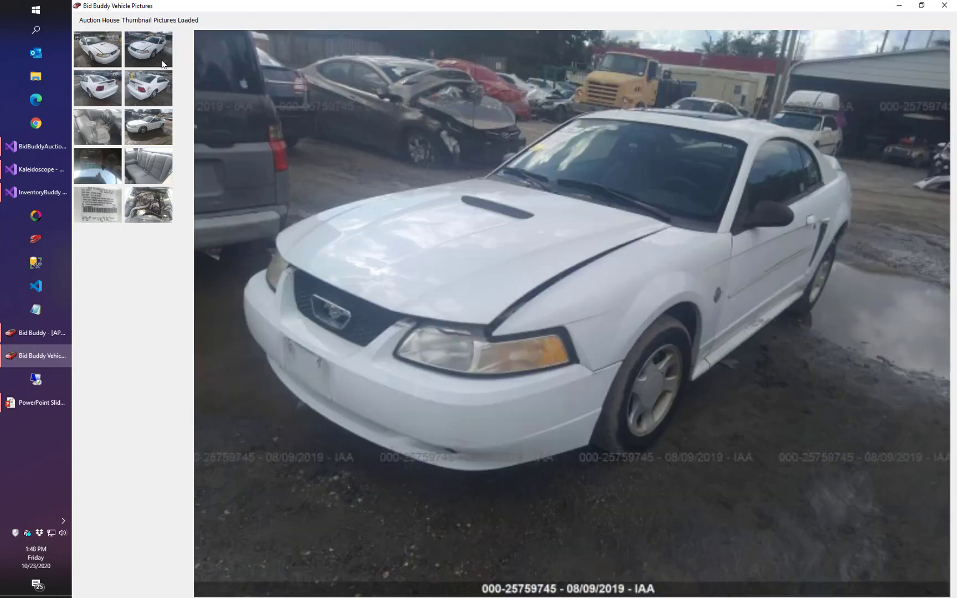
pyautogui.click(158, 119)
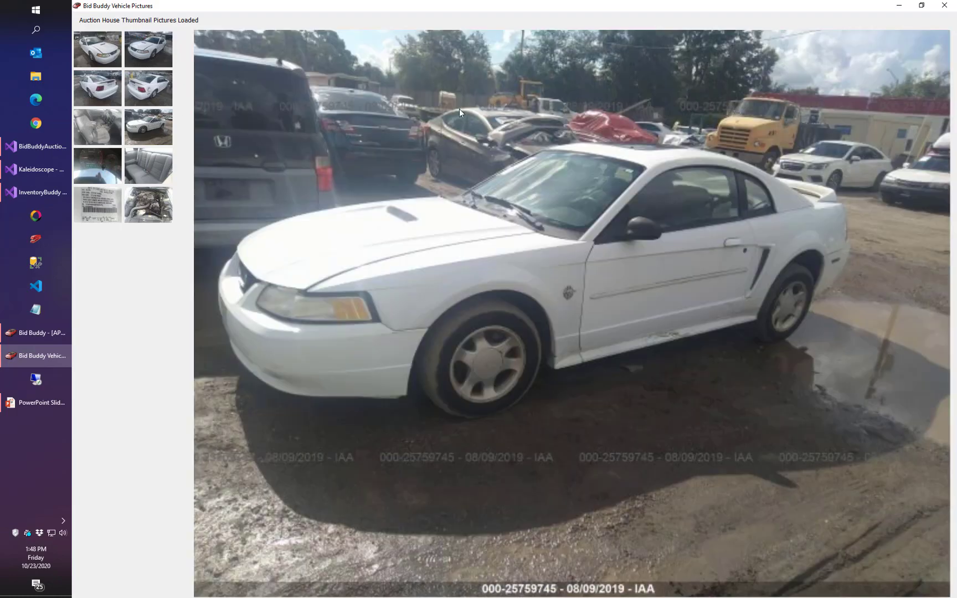
pyautogui.click(944, 5)
# View the Mustang's Copart auction pictures of the front and rear damage, and return to the vehicle list.
pyautogui.click(605, 120)
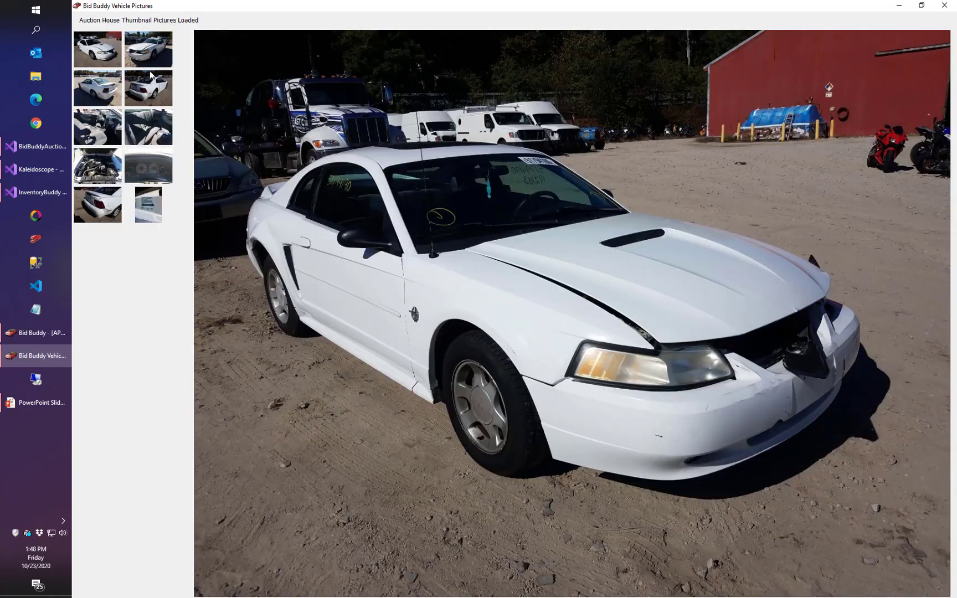
pyautogui.click(154, 93)
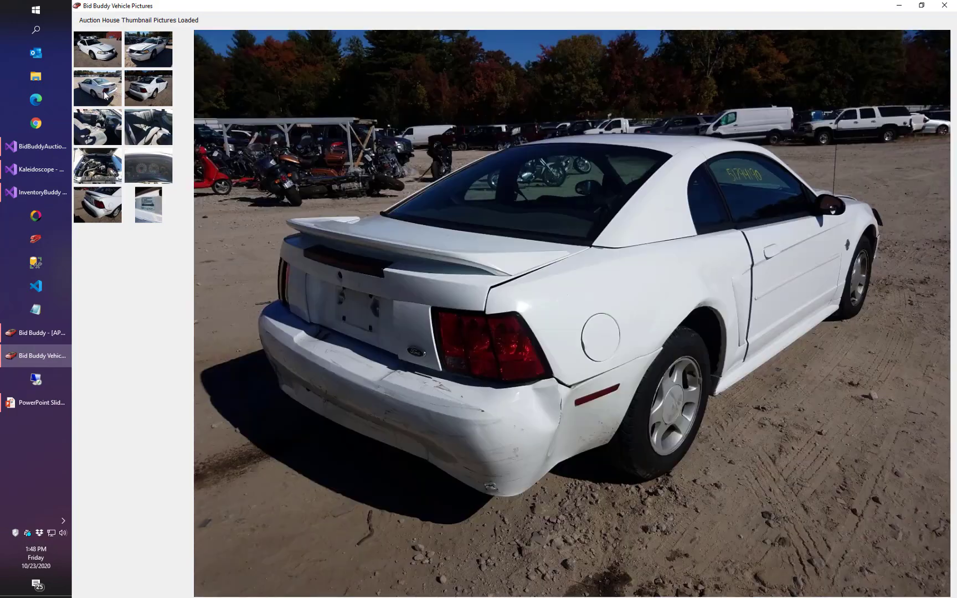
pyautogui.click(106, 96)
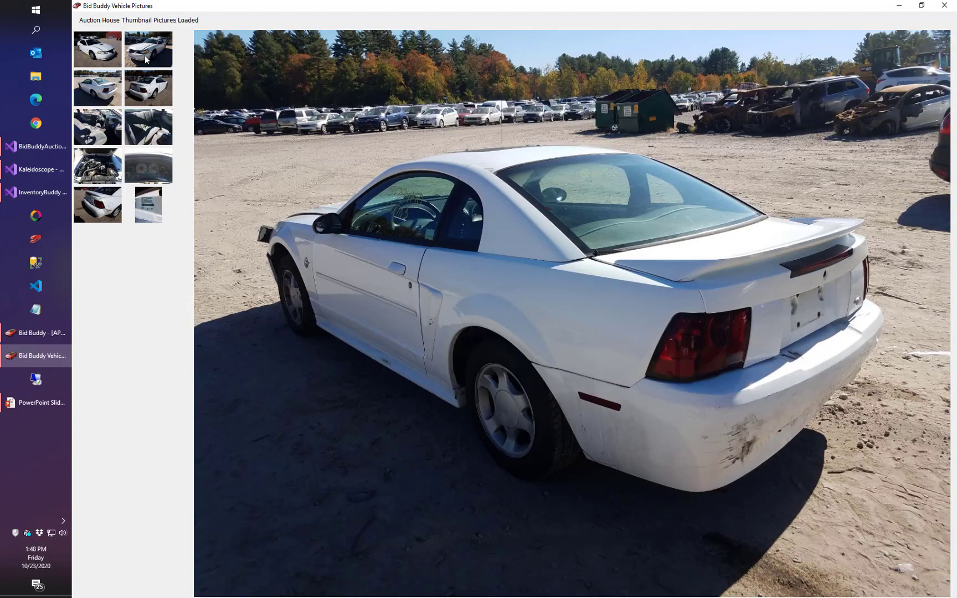
pyautogui.click(147, 60)
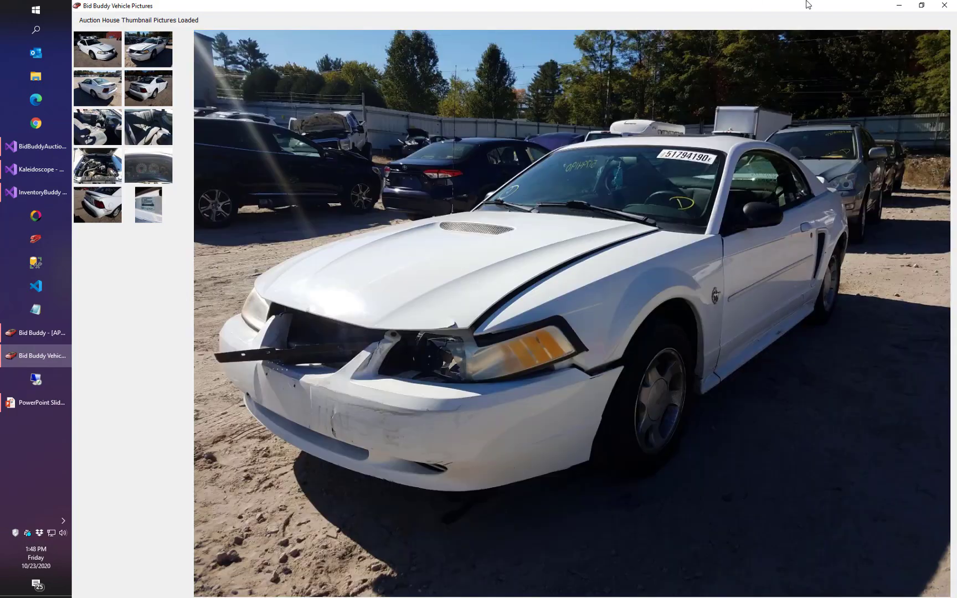
pyautogui.click(952, 6)
pyautogui.click(951, 18)
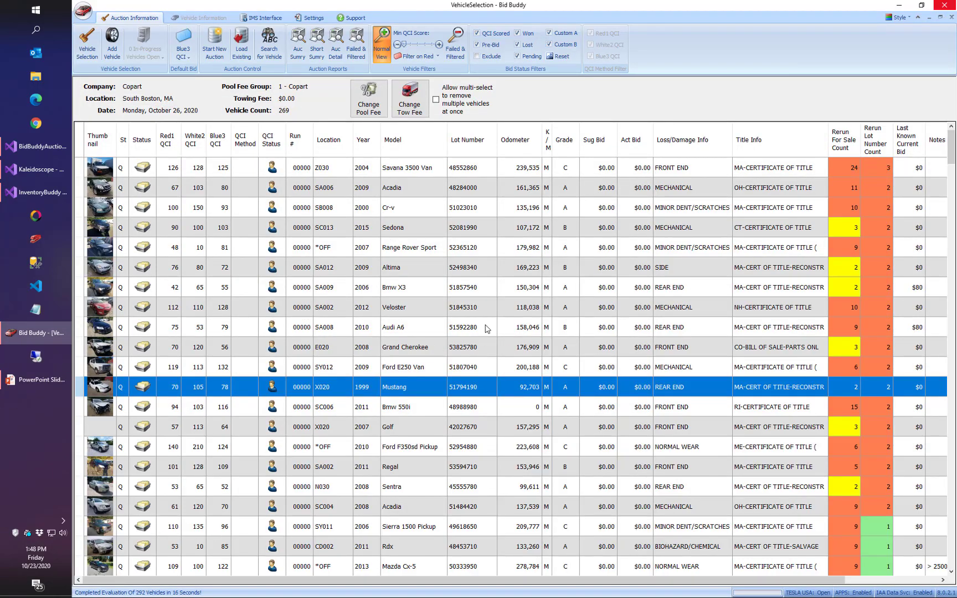
# Open the 2009 Altima's bid record and mark its Engine Assembly as Good.
pyautogui.click(395, 266)
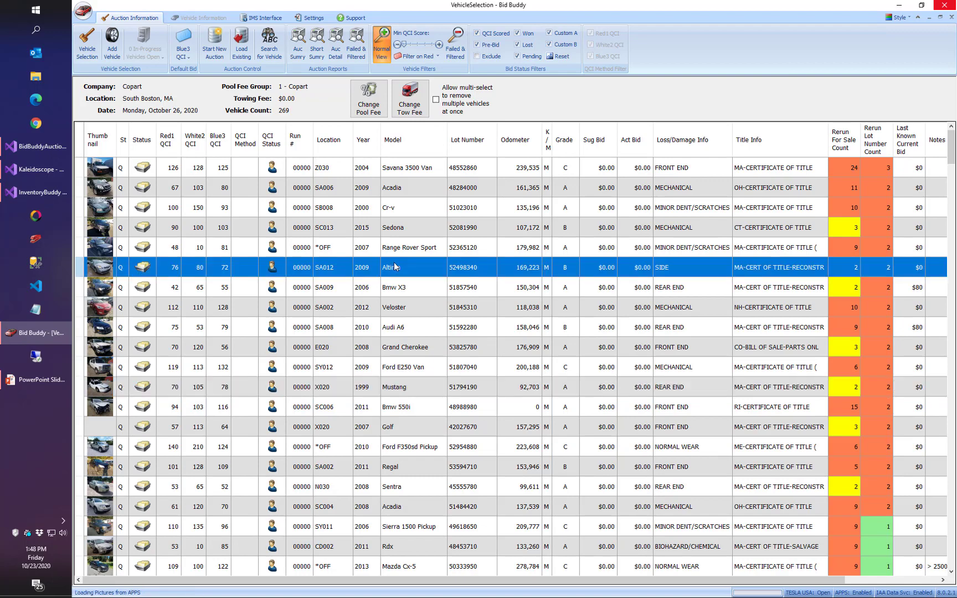
pyautogui.doubleClick(394, 267)
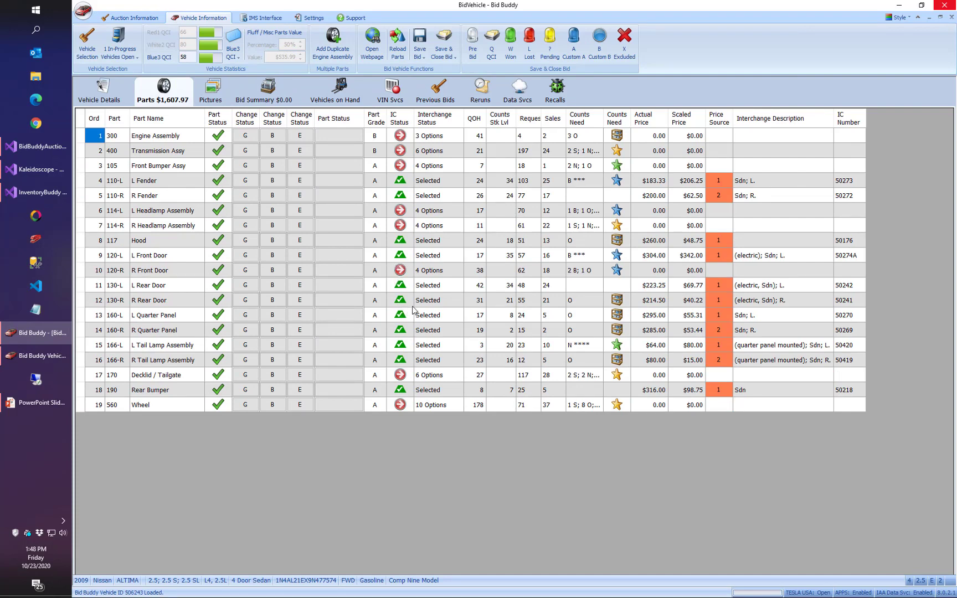
pyautogui.click(245, 136)
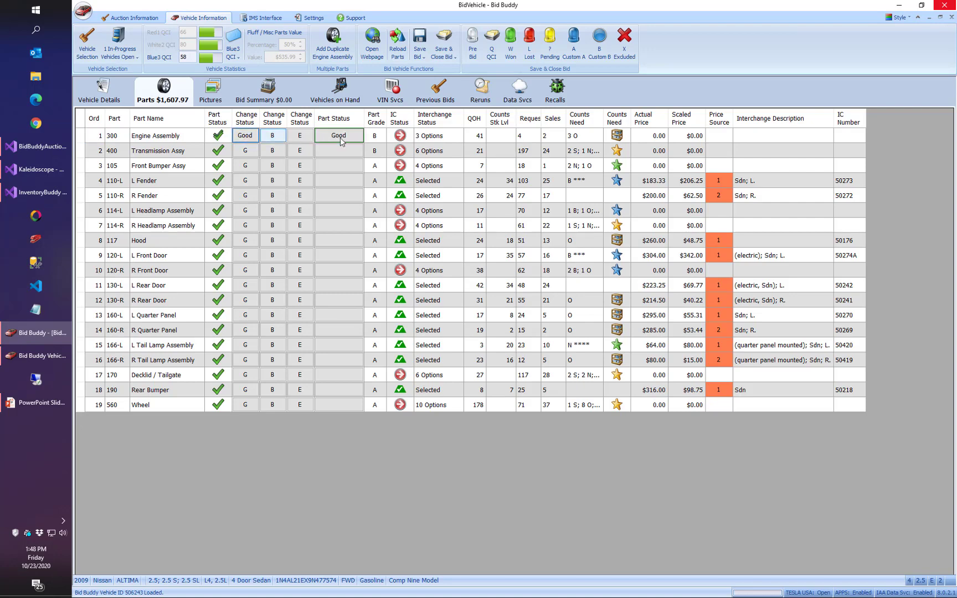
# Compare the Engine Assembly's interchange options and show the part details for the 2.5L non-hybrid California emissions choice.
pyautogui.click(432, 136)
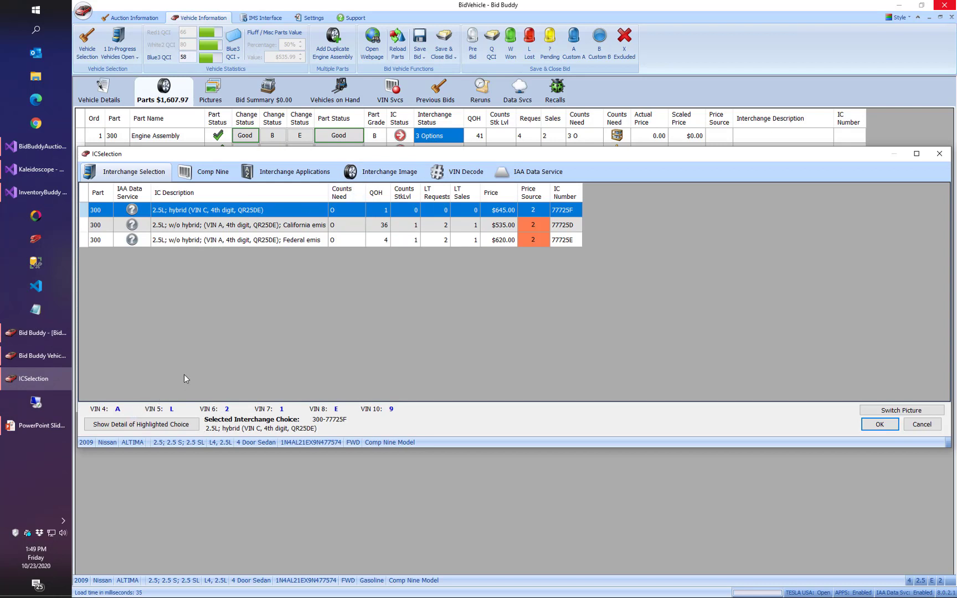
pyautogui.click(267, 242)
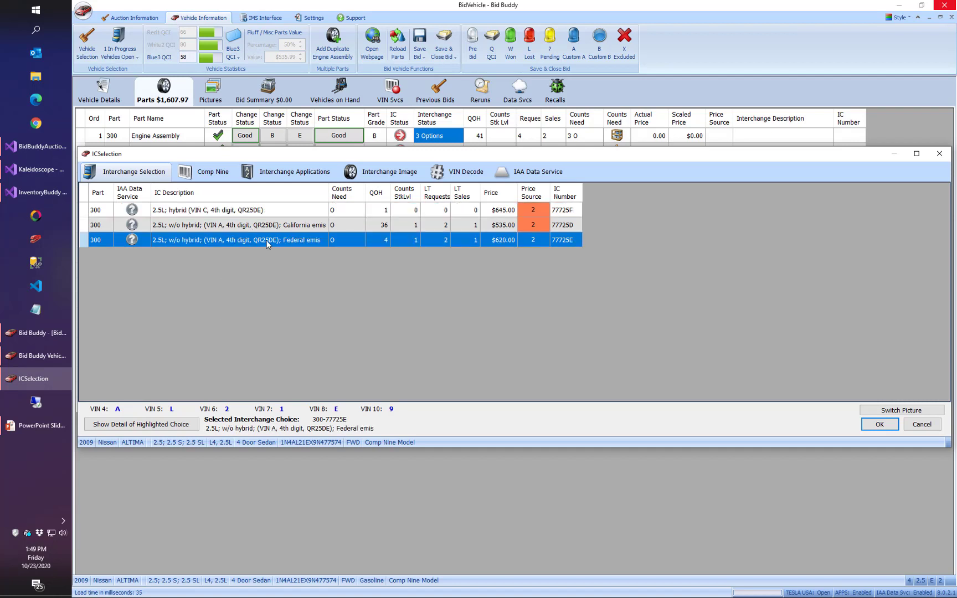
pyautogui.click(271, 226)
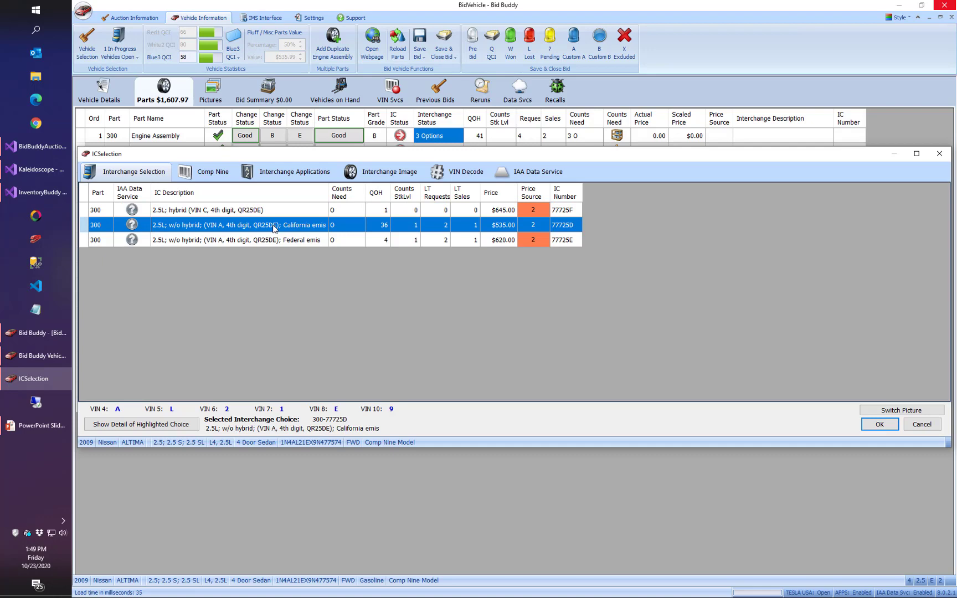
pyautogui.click(169, 427)
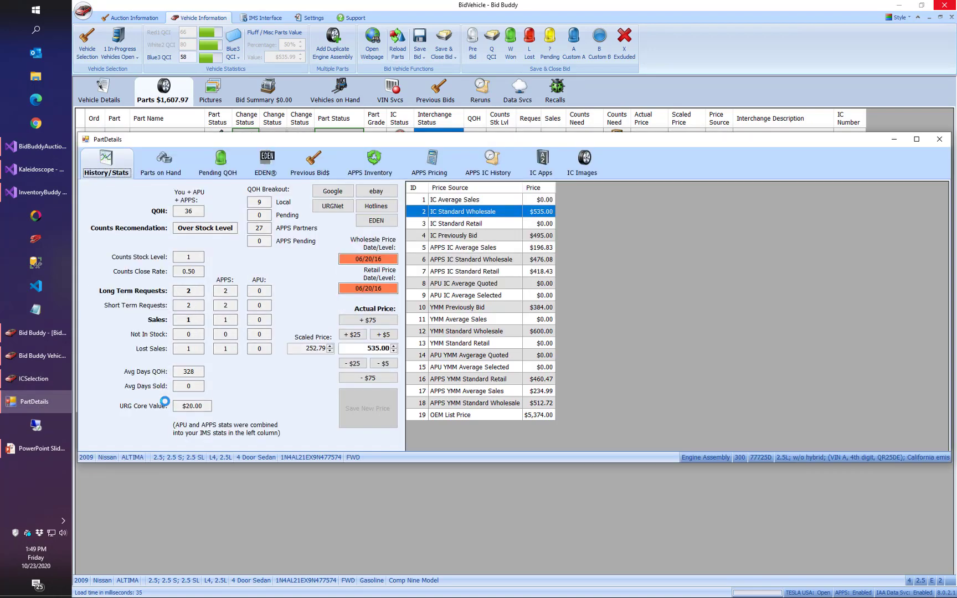
# Examine the engine's total quantity on hand and its breakdown between local stock and APPS partners.
pyautogui.click(187, 211)
pyautogui.doubleClick(256, 203)
pyautogui.doubleClick(256, 228)
pyautogui.click(266, 228)
# Review the Altima engines in the local parts on hand and in the APPS partner inventory.
pyautogui.click(164, 163)
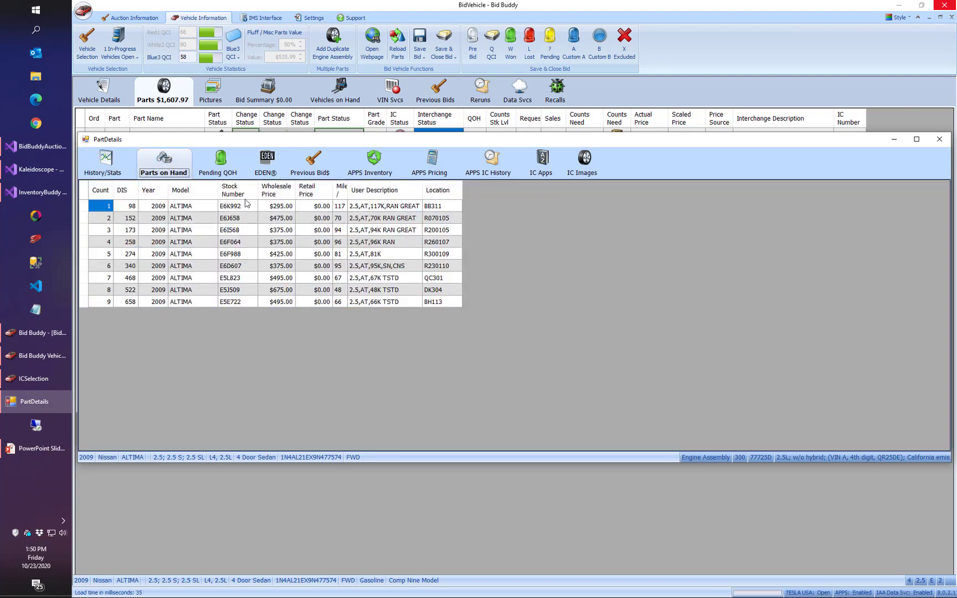
pyautogui.click(374, 164)
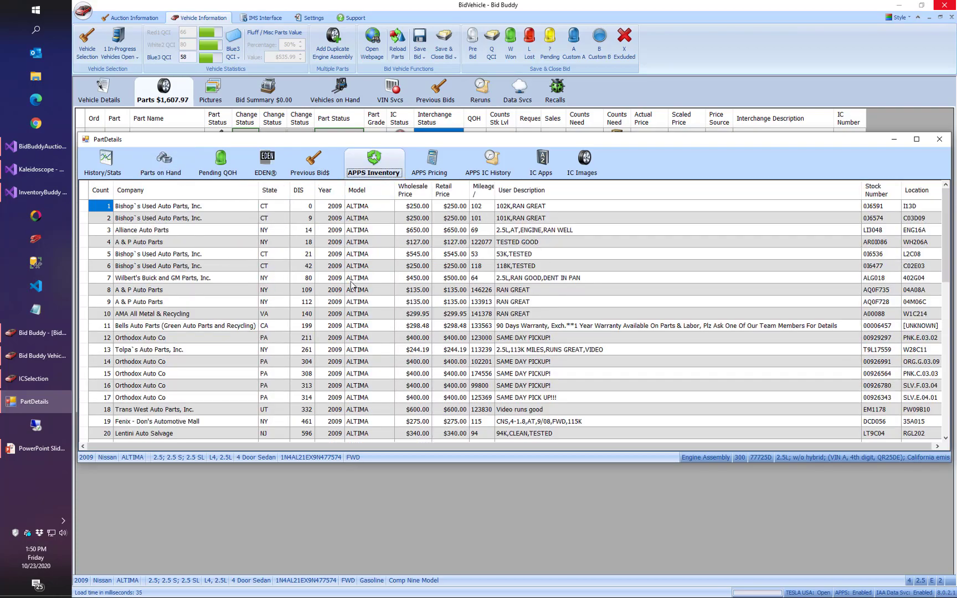
pyautogui.scroll(-9, 351, 285)
pyautogui.scroll(9, 361, 299)
# Review the APPS partners' pricing and interchange history for the Altima engine.
pyautogui.click(430, 163)
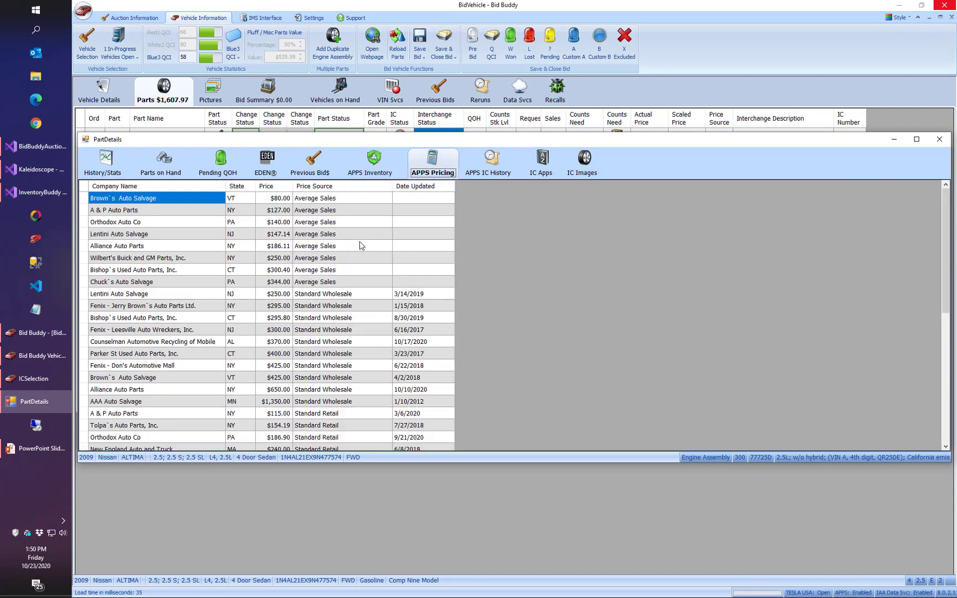
pyautogui.scroll(-9, 361, 244)
pyautogui.scroll(9, 358, 254)
pyautogui.click(492, 161)
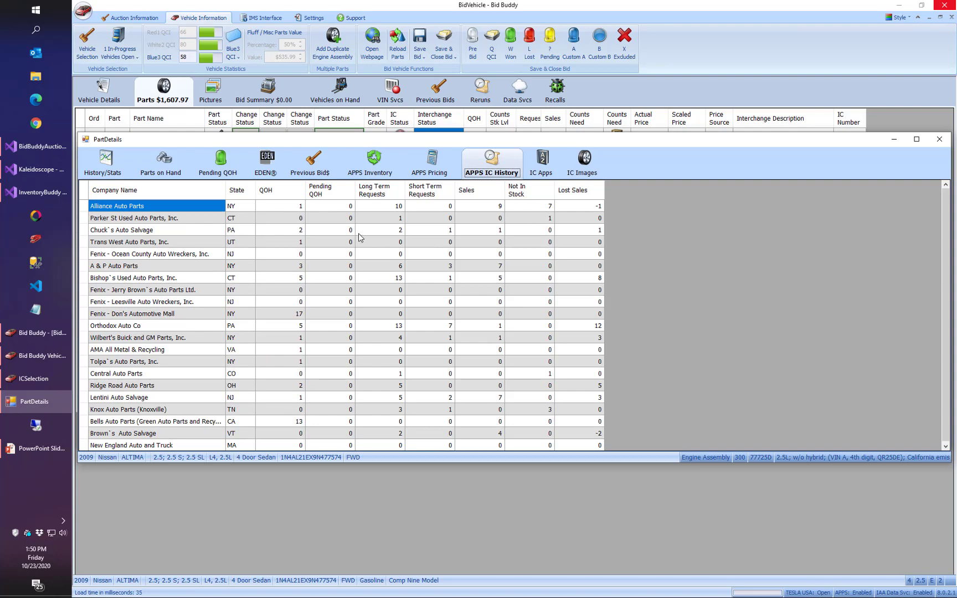
pyautogui.scroll(-1, 358, 239)
pyautogui.scroll(1, 358, 248)
# Compare the Altima engine's price sources from IC average sales to APU average quoted, and close the part details and interchange selection.
pyautogui.click(100, 163)
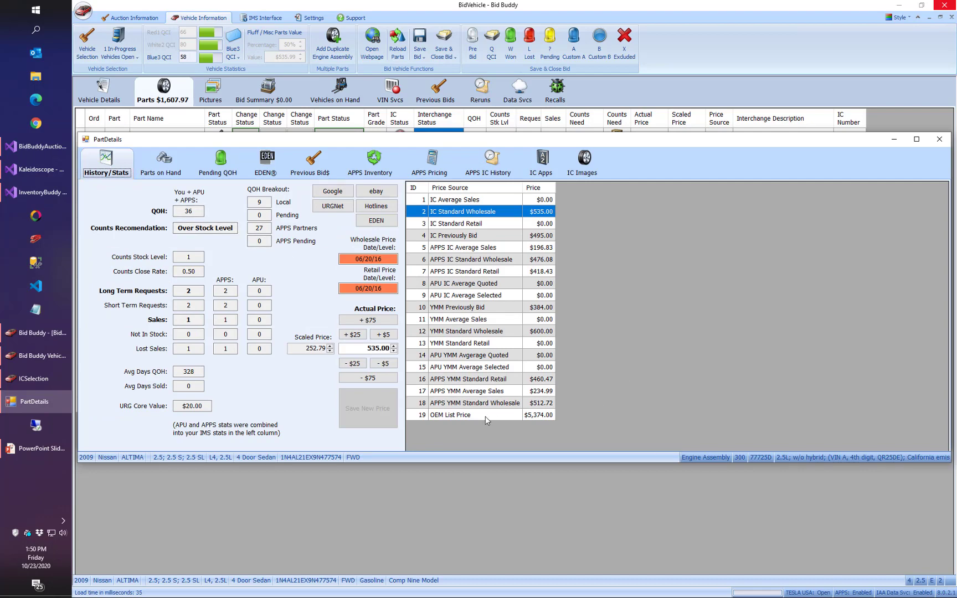
pyautogui.click(702, 292)
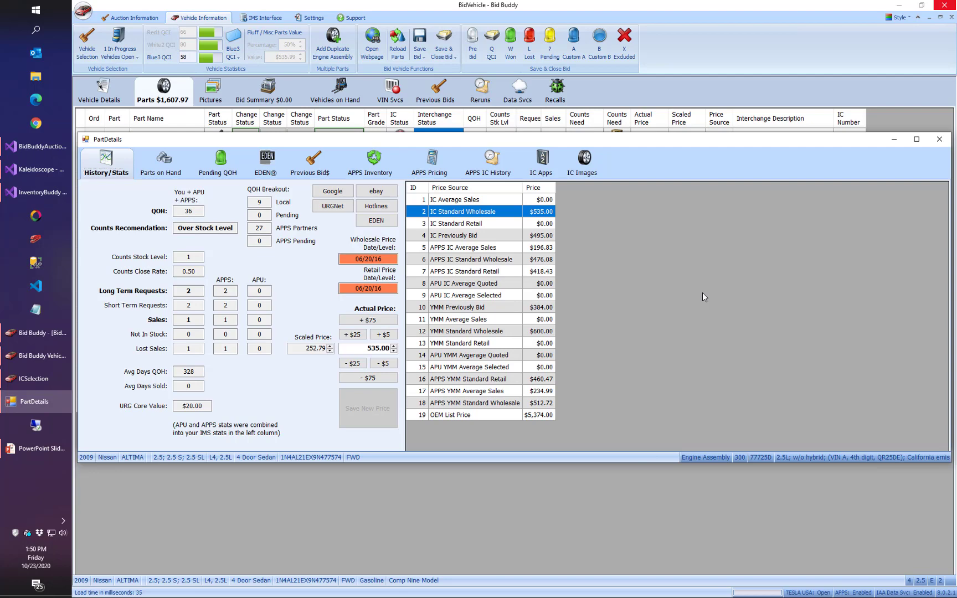
pyautogui.click(514, 202)
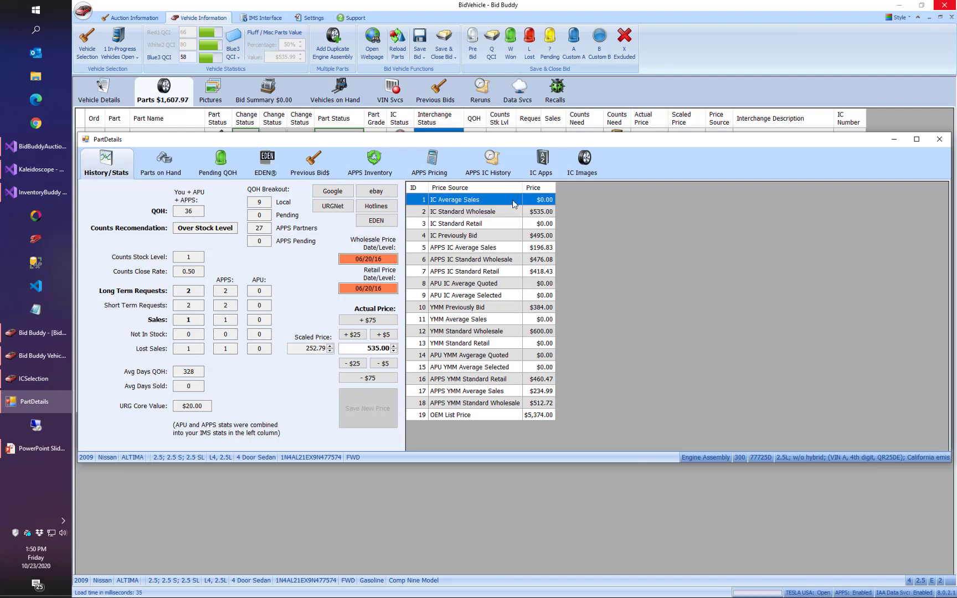
pyautogui.click(509, 215)
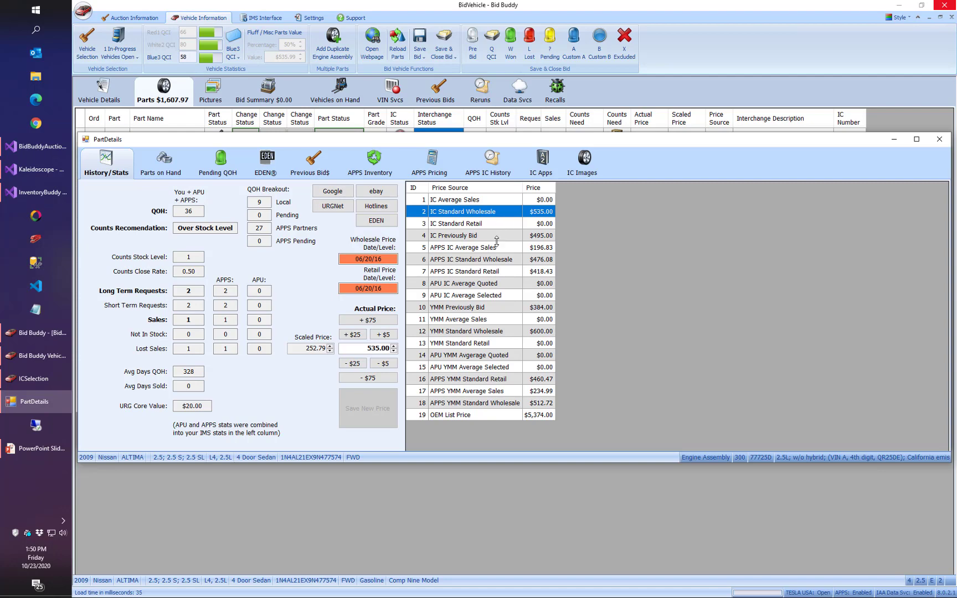
pyautogui.click(497, 238)
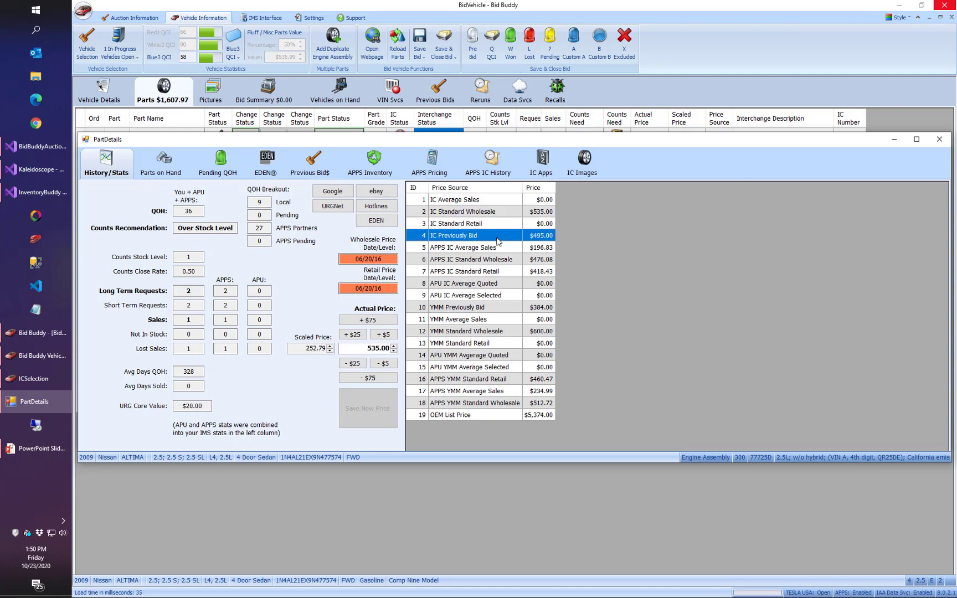
pyautogui.click(435, 250)
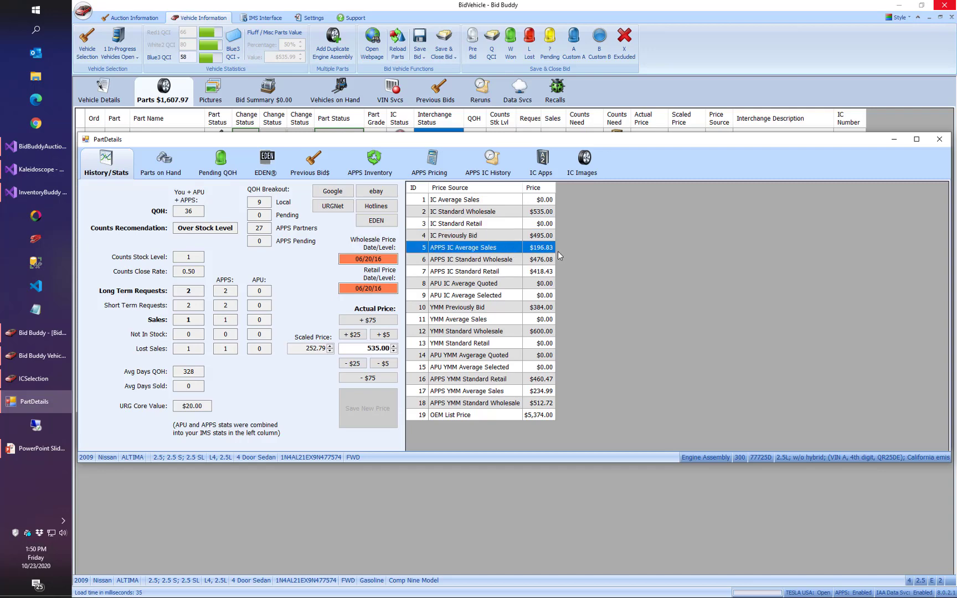
pyautogui.click(440, 285)
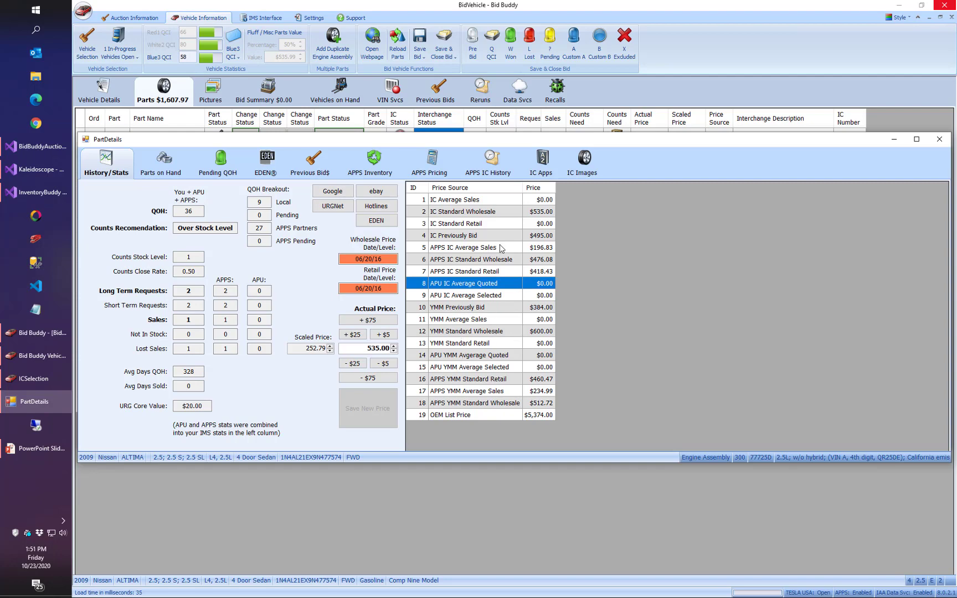
pyautogui.click(945, 140)
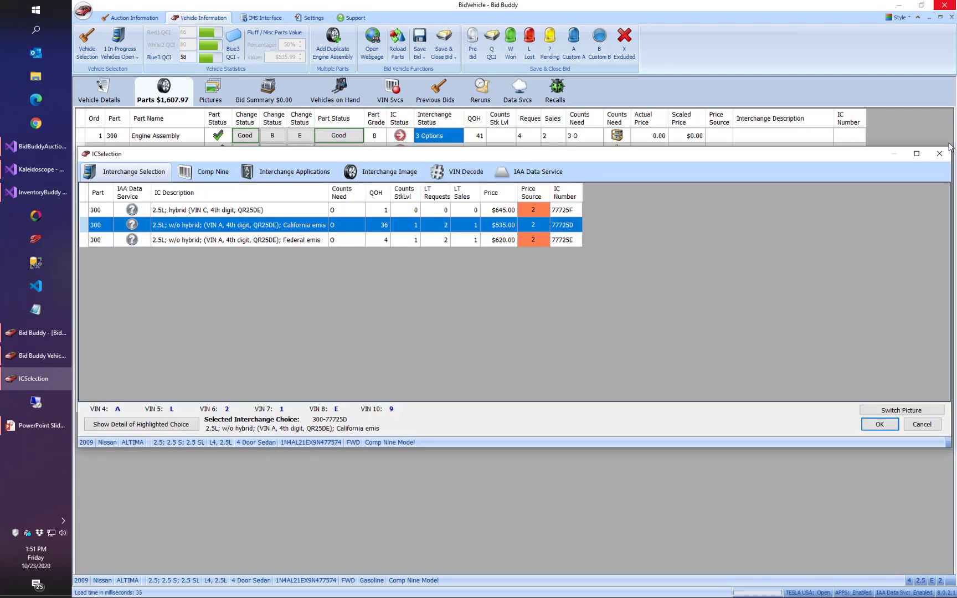
pyautogui.click(940, 153)
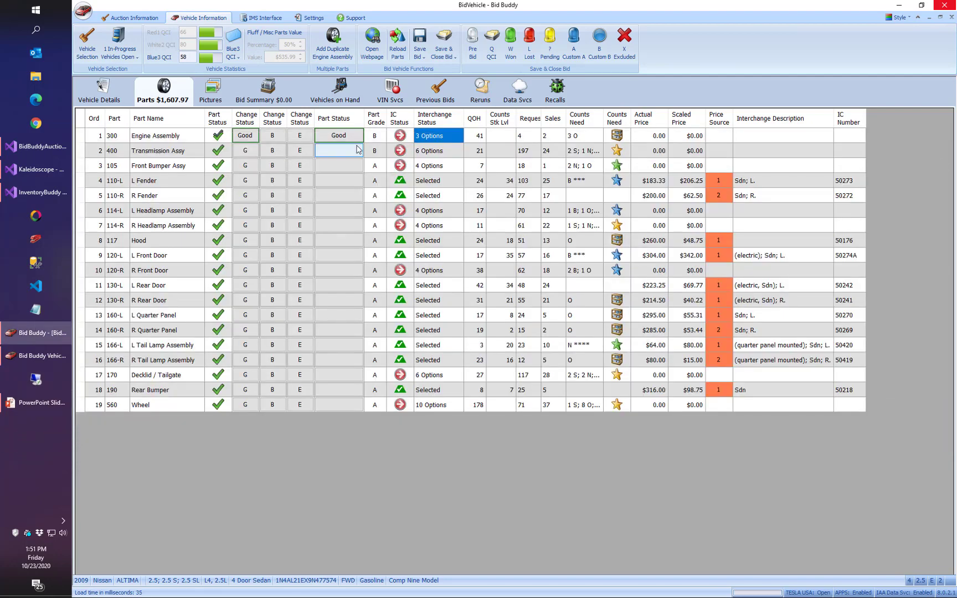
# Check the Altima's recall report and Comp Nine data, and close the vehicle without saving the bid.
pyautogui.click(554, 91)
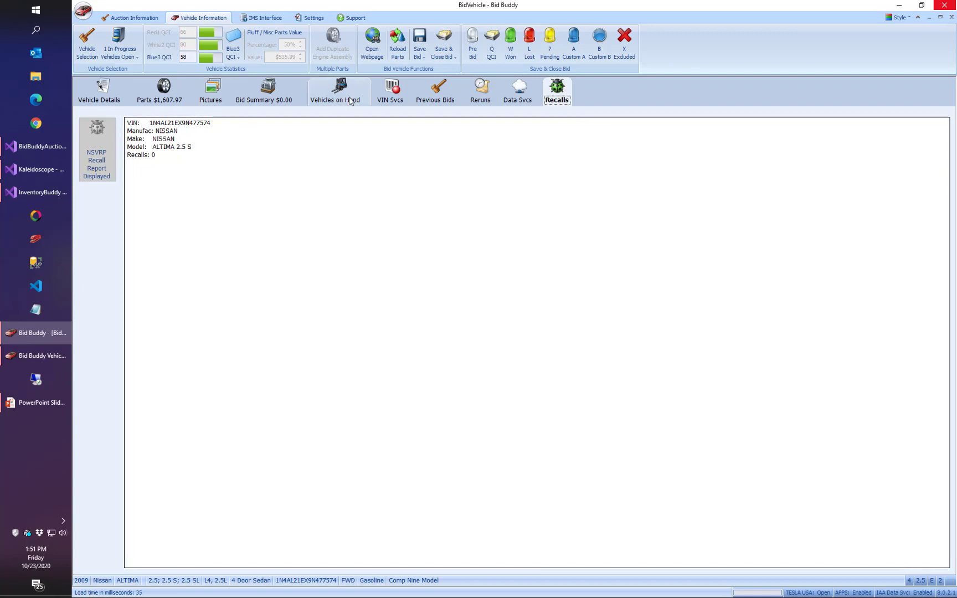
pyautogui.click(398, 96)
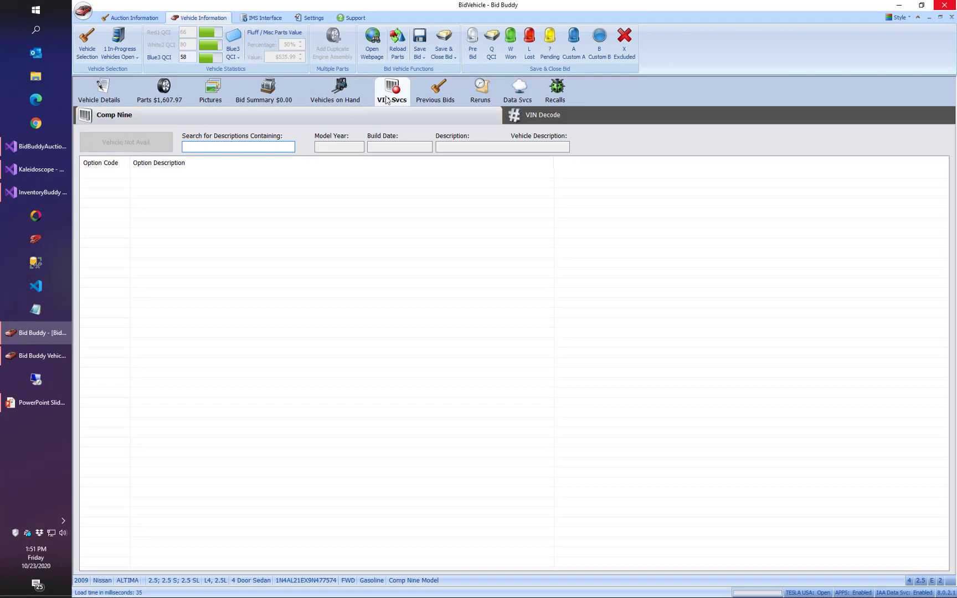
pyautogui.click(951, 17)
pyautogui.click(524, 356)
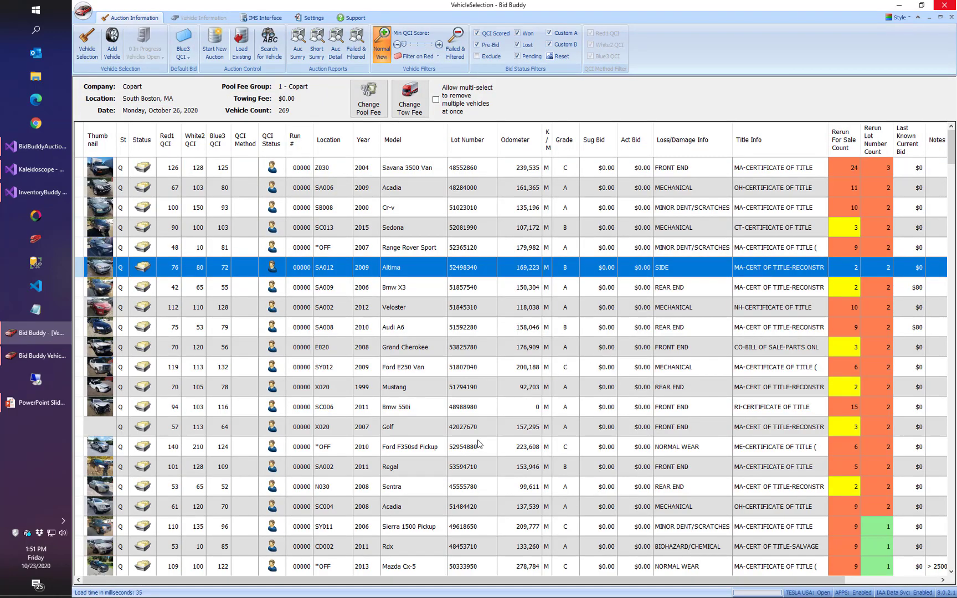
# Open the 2007 Range Rover Sport, check its recalls and Comp Nine data, and close it without saving.
pyautogui.click(447, 252)
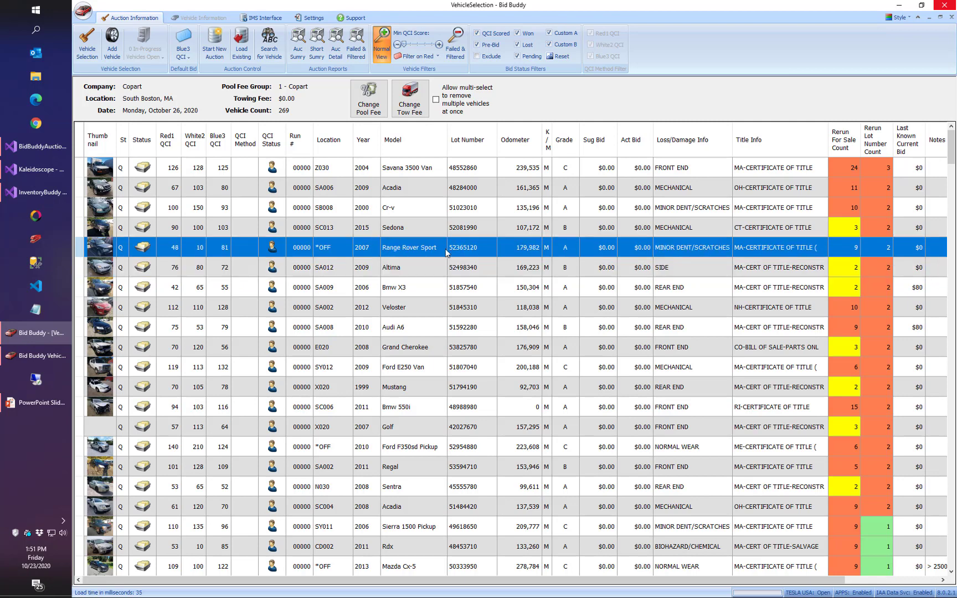
pyautogui.doubleClick(447, 248)
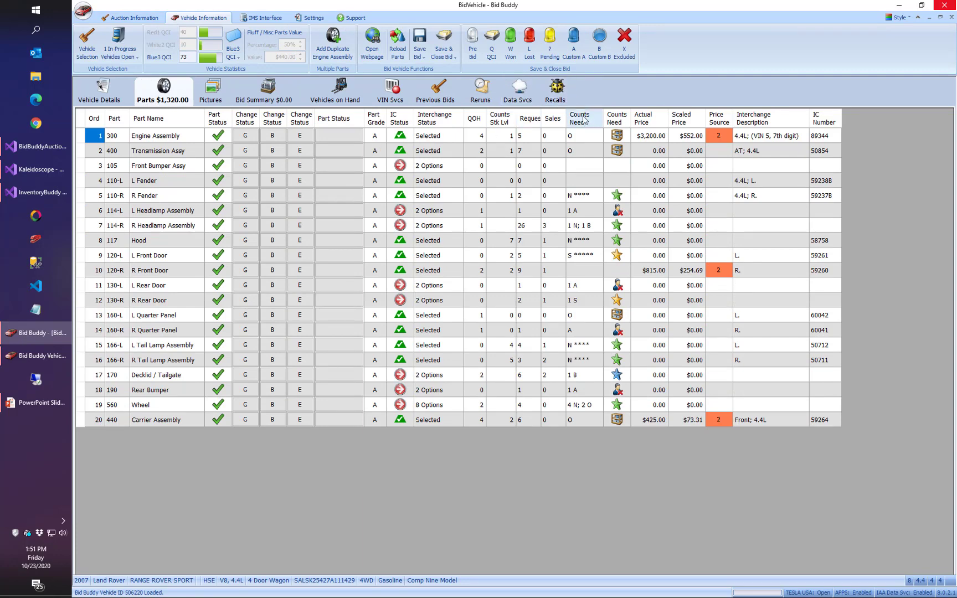
pyautogui.click(558, 101)
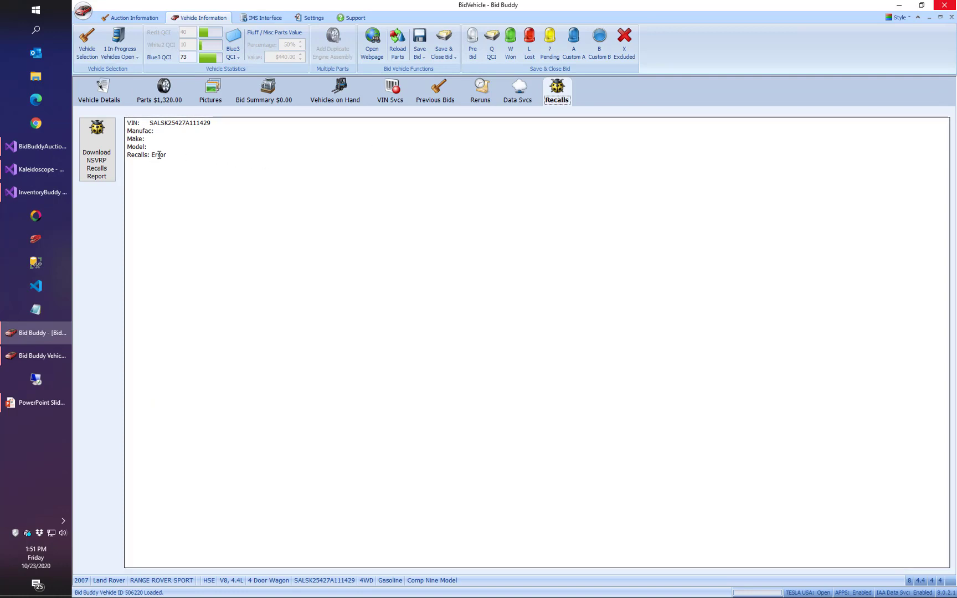
pyautogui.click(391, 93)
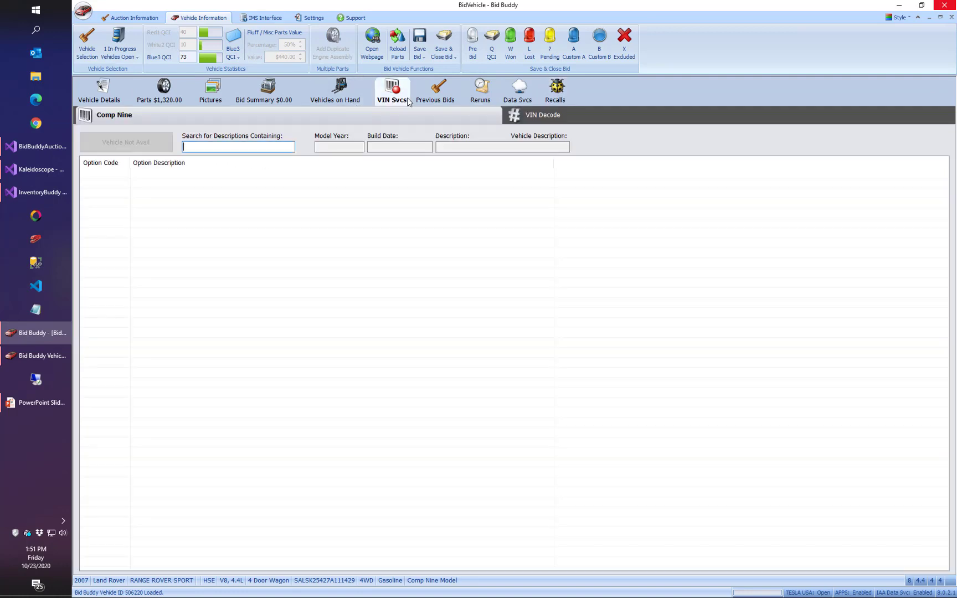
pyautogui.click(951, 17)
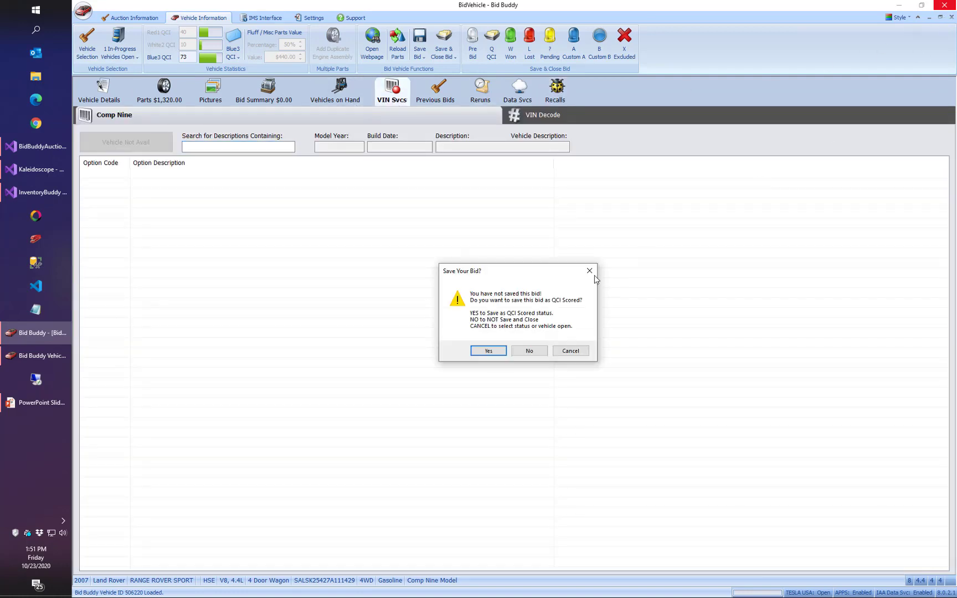
pyautogui.click(534, 349)
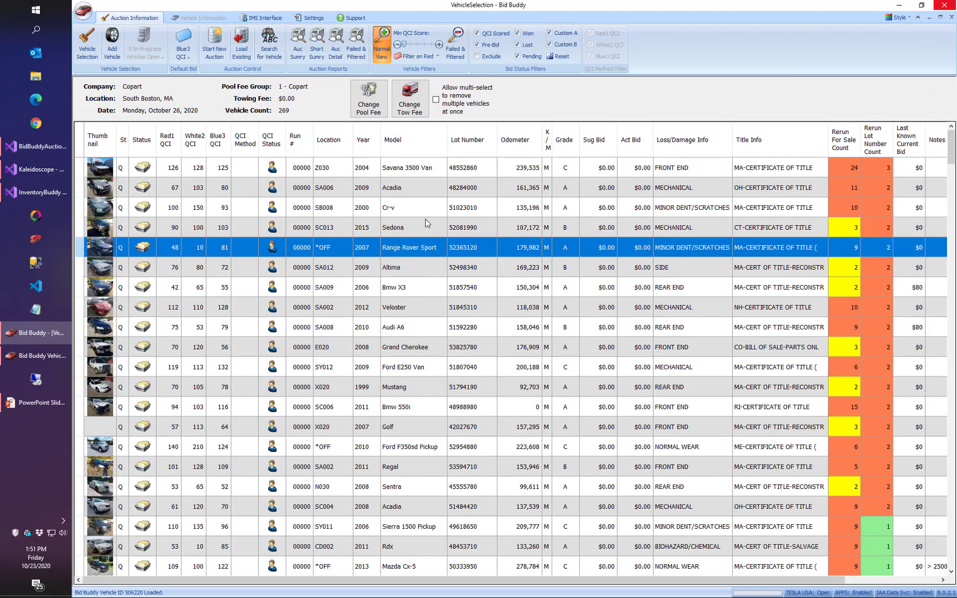
# Open the 1999 Mustang from the auction list and display its Comp Nine build options.
pyautogui.click(422, 388)
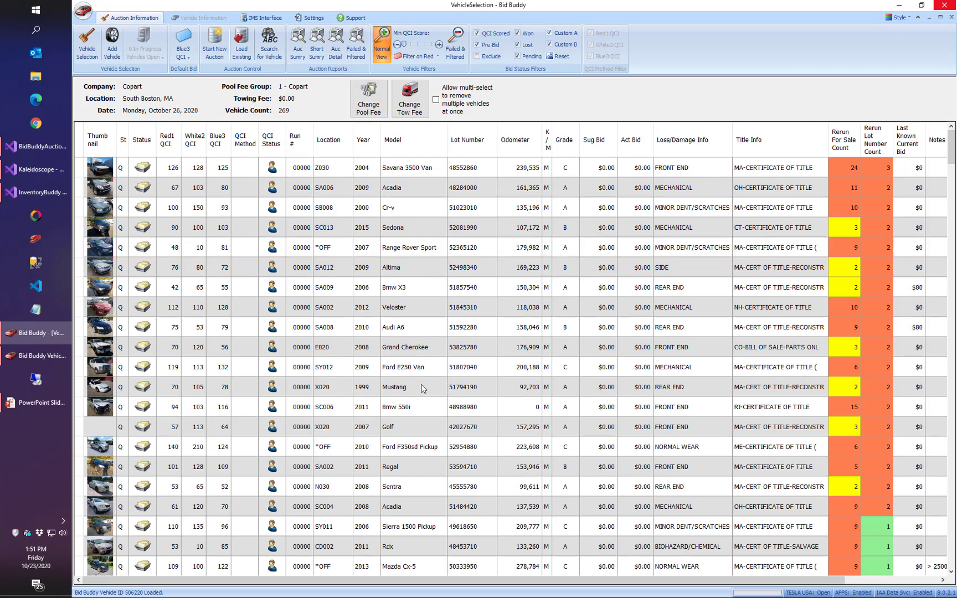
pyautogui.doubleClick(422, 388)
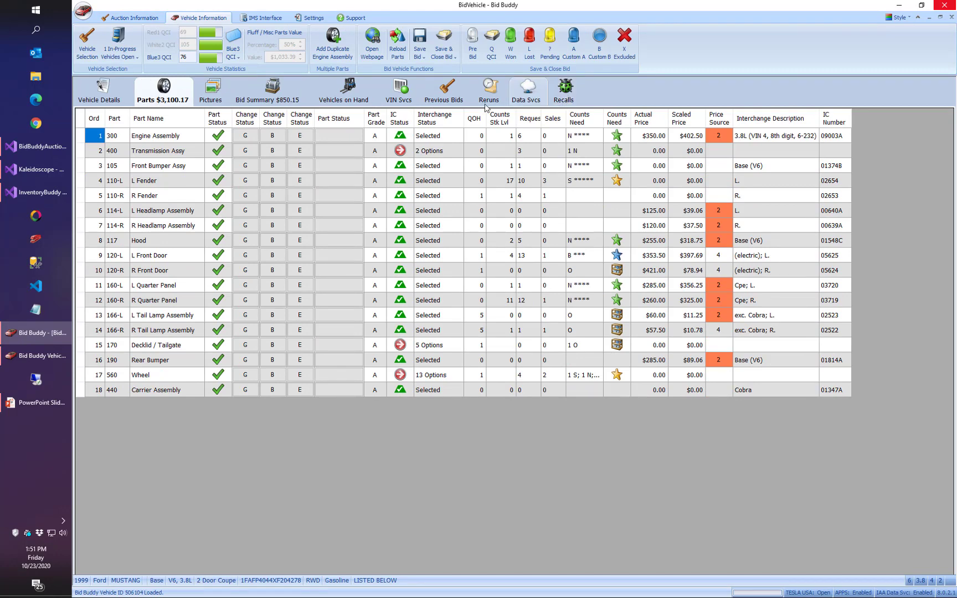
pyautogui.click(396, 92)
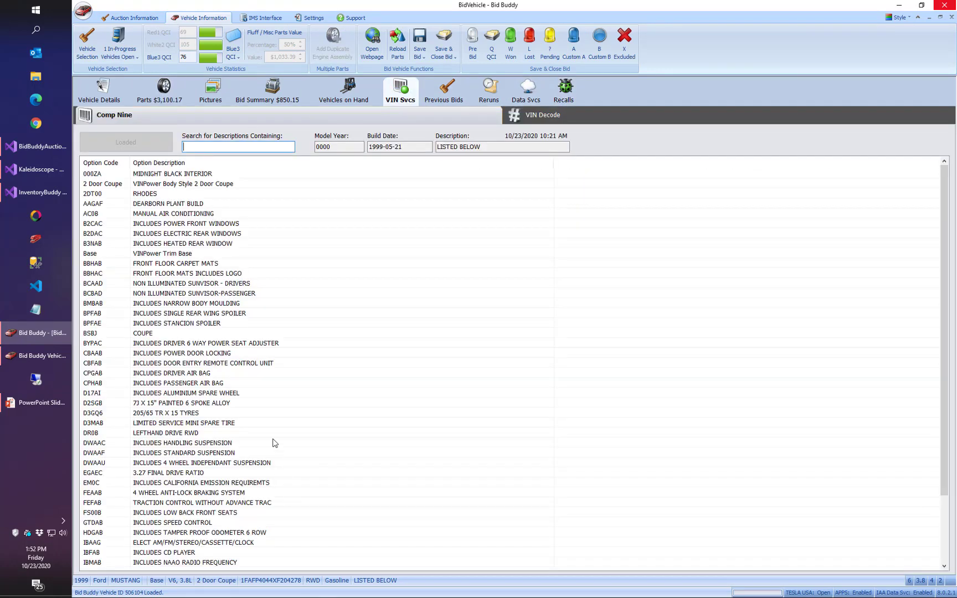
# Search the Mustang's option descriptions for "tire" and for "whee".
pyautogui.click(208, 144)
pyautogui.write('tir')
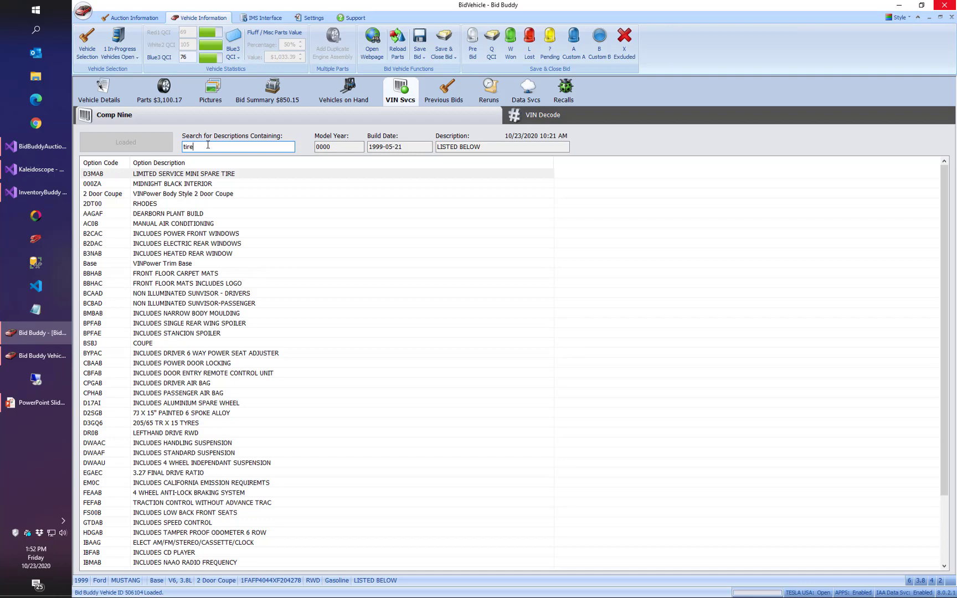
pyautogui.write('e')
pyautogui.press('BackSpace')
pyautogui.press('BackSpace')
pyautogui.press('BackSpace')
pyautogui.press('BackSpace')
pyautogui.write('whee')
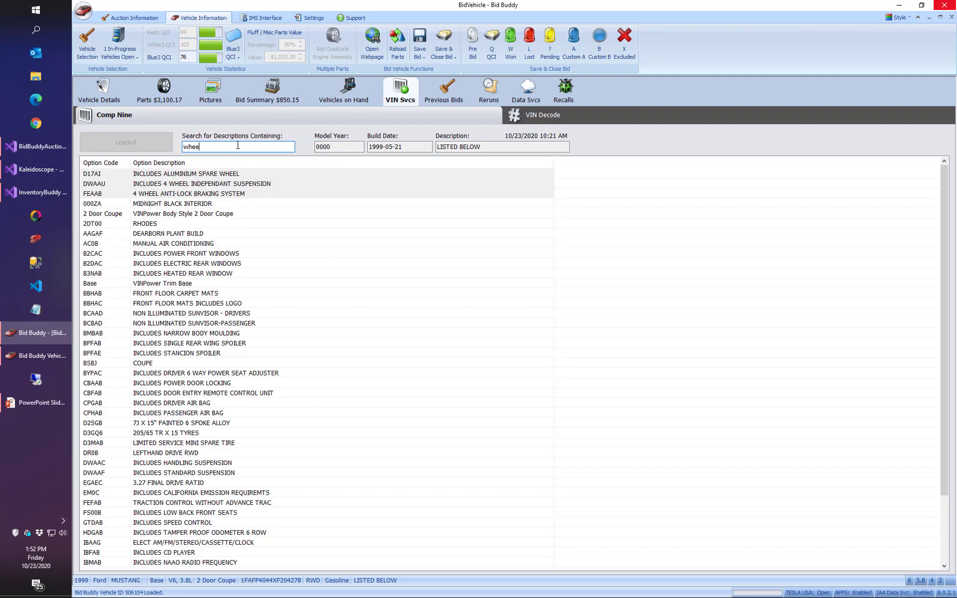
pyautogui.moveTo(197, 149); pyautogui.dragTo(345, 143)
# Mark the Mustang's engine, transmission, front bumper, both fenders and both headlamp assemblies as Good in the parts list.
pyautogui.click(164, 88)
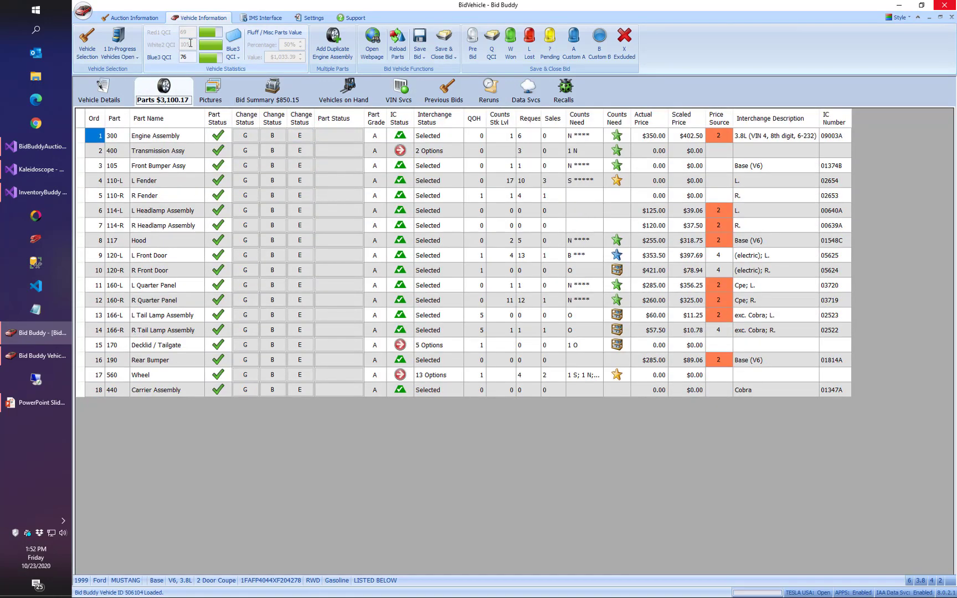
pyautogui.click(250, 135)
pyautogui.click(251, 151)
pyautogui.click(250, 169)
pyautogui.click(252, 182)
pyautogui.click(253, 196)
pyautogui.click(255, 211)
pyautogui.click(256, 226)
# Mark the Mustang's hood, both front doors, both quarter panels and L Tail Lamp Assembly as Bad.
pyautogui.click(266, 242)
pyautogui.click(268, 256)
pyautogui.click(270, 286)
pyautogui.click(270, 299)
pyautogui.click(271, 315)
pyautogui.click(272, 270)
pyautogui.click(271, 300)
# Mark the Mustang's R Tail Lamp Assembly, Decklid / Tailgate and Carrier Assembly as Good.
pyautogui.click(250, 331)
pyautogui.click(247, 345)
pyautogui.click(246, 390)
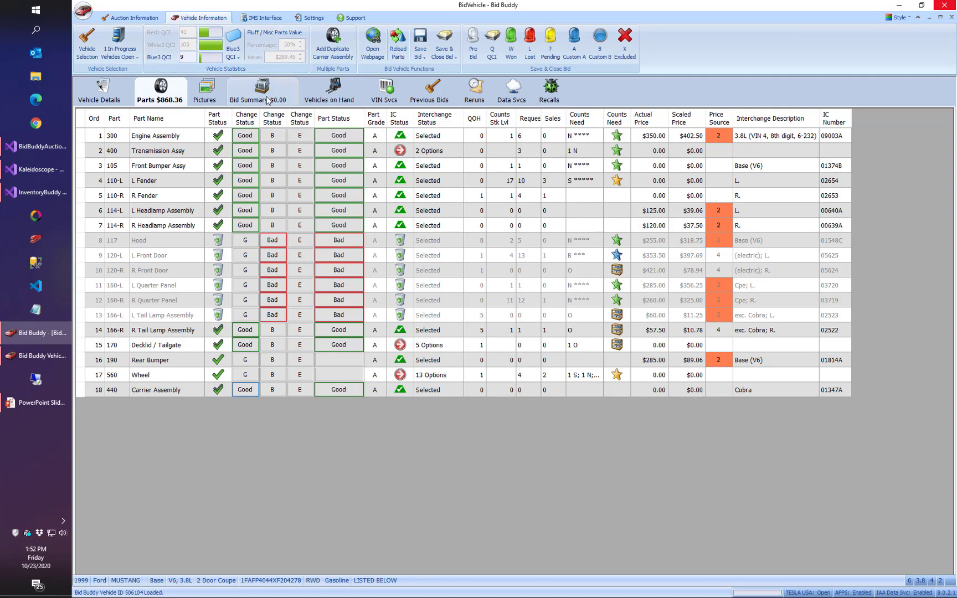
# Compare the Mustang's parts under the Red1 and White2 QCI methods, leaving Red1 QCI selected.
pyautogui.click(233, 49)
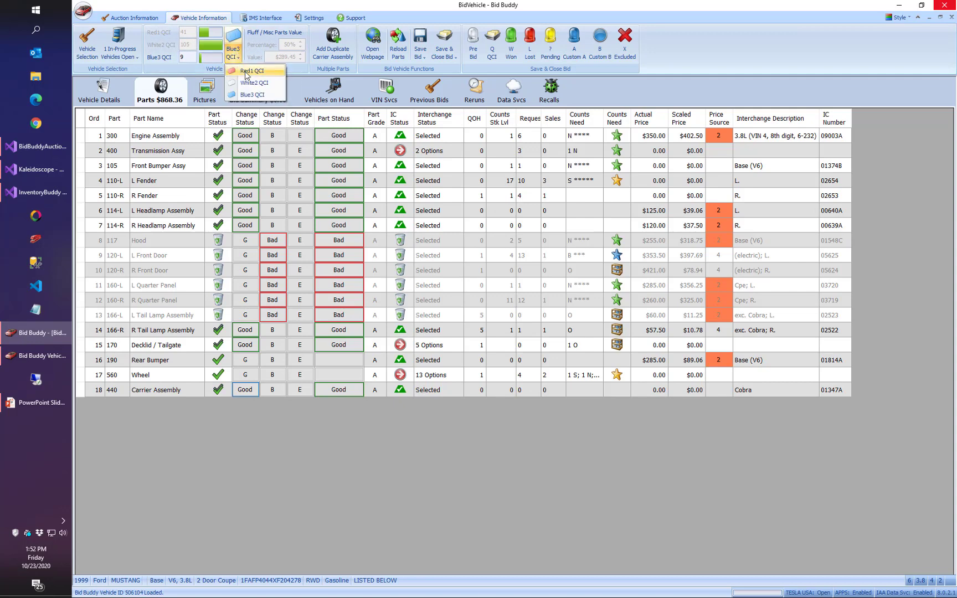
pyautogui.click(247, 72)
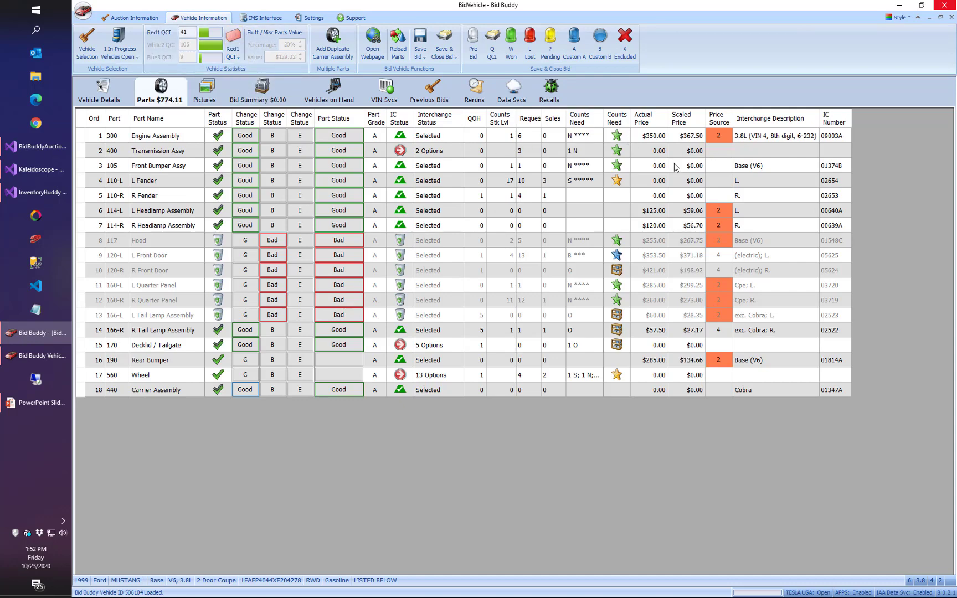
pyautogui.click(235, 52)
pyautogui.click(245, 83)
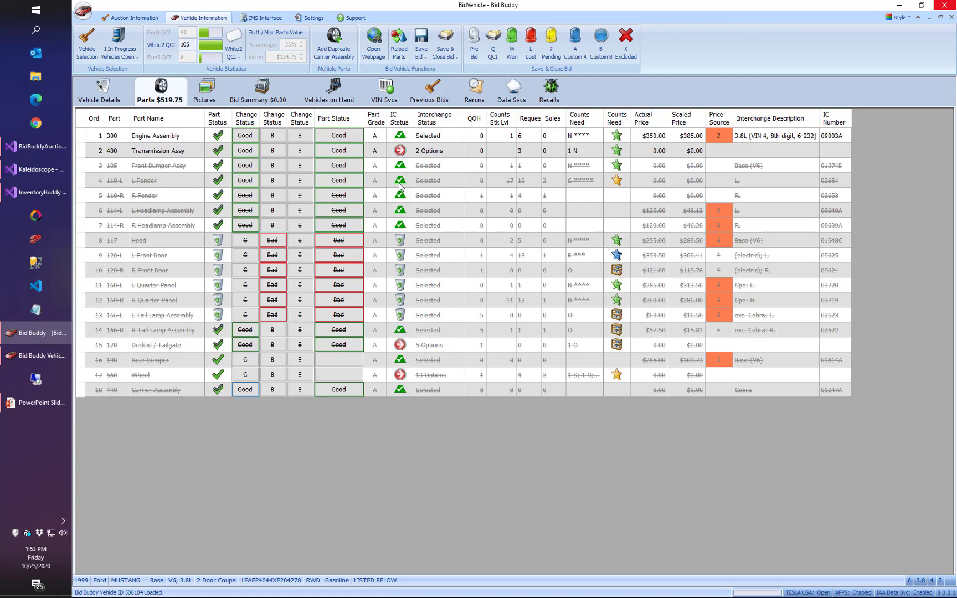
pyautogui.click(233, 51)
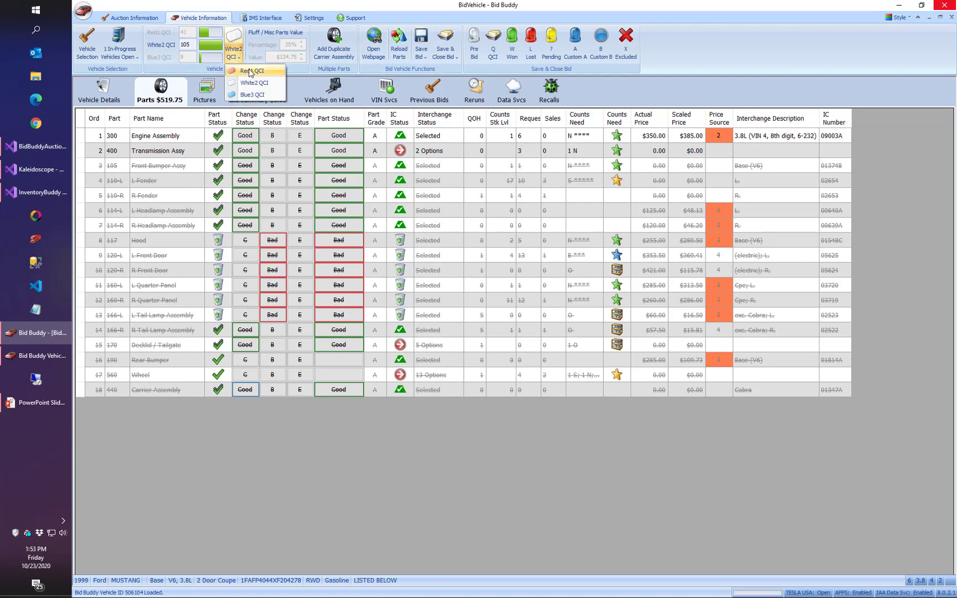
pyautogui.click(251, 70)
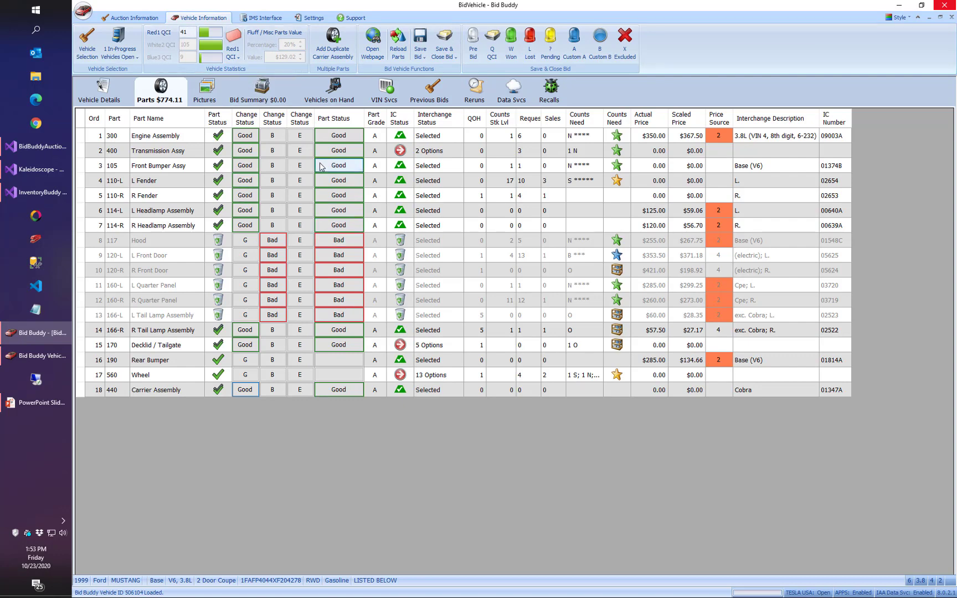
# Review the Mustang's auction pictures, parts list and vehicle details.
pyautogui.click(203, 101)
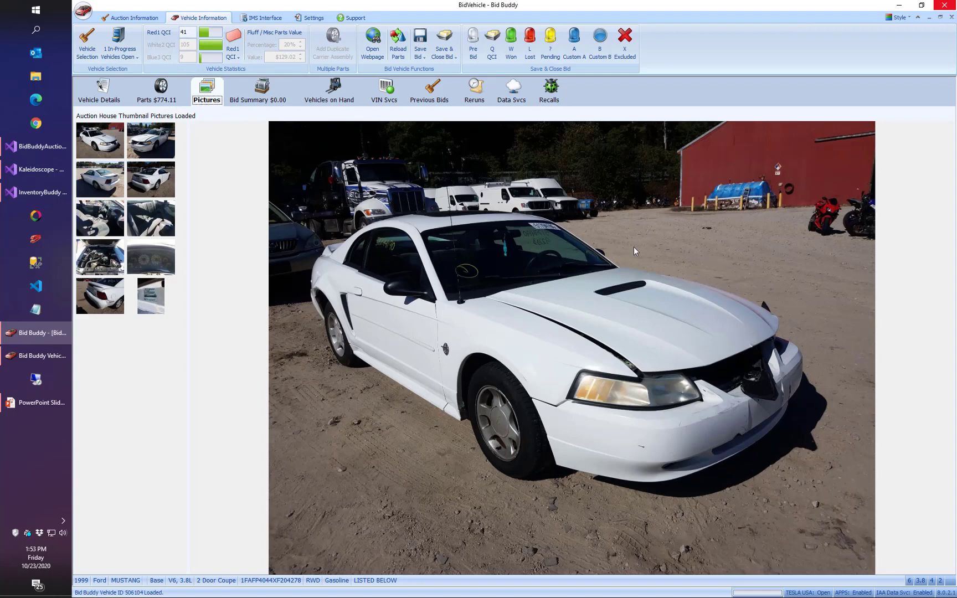
pyautogui.click(155, 98)
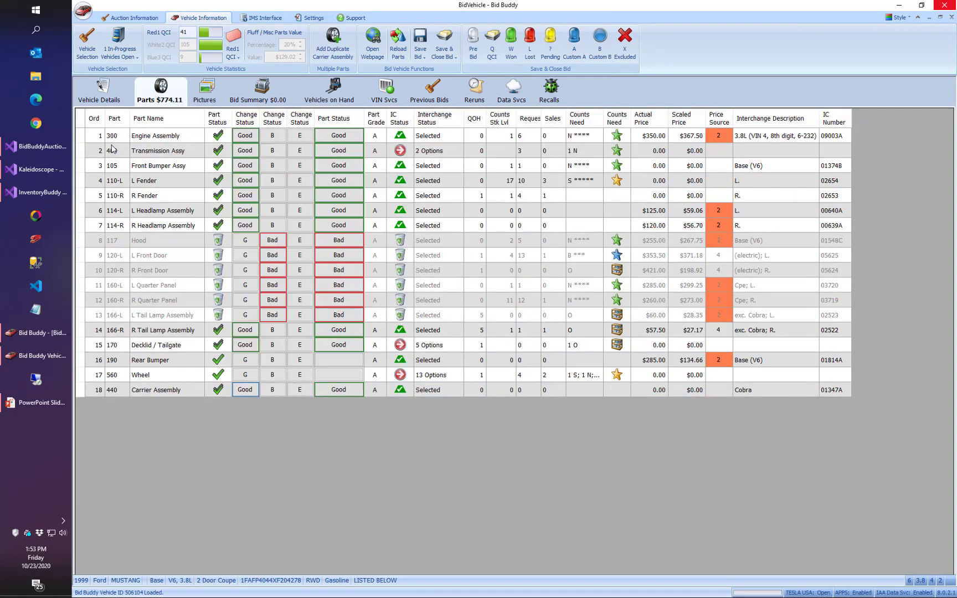
pyautogui.moveTo(115, 170)
pyautogui.moveTo(121, 192)
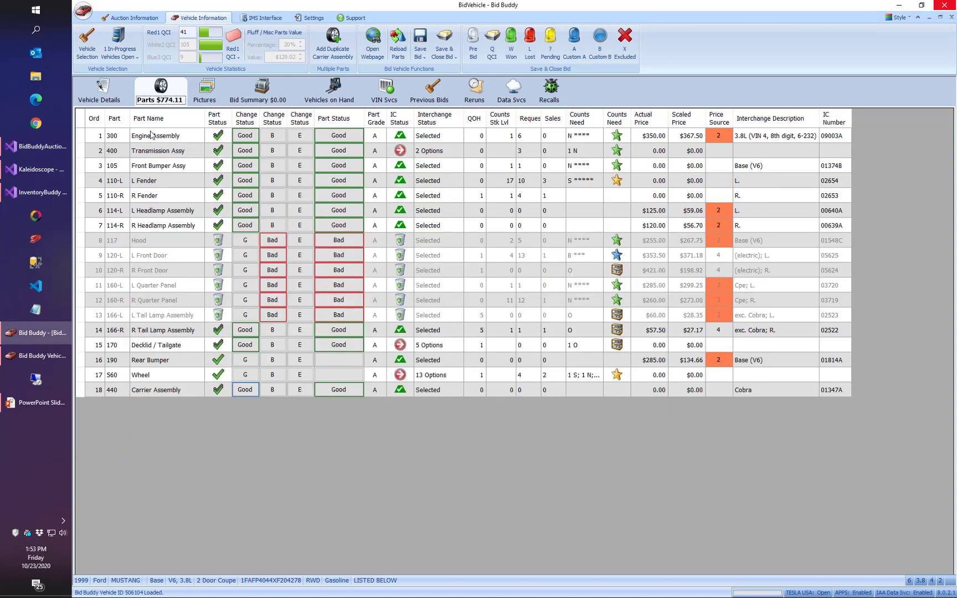
pyautogui.click(110, 99)
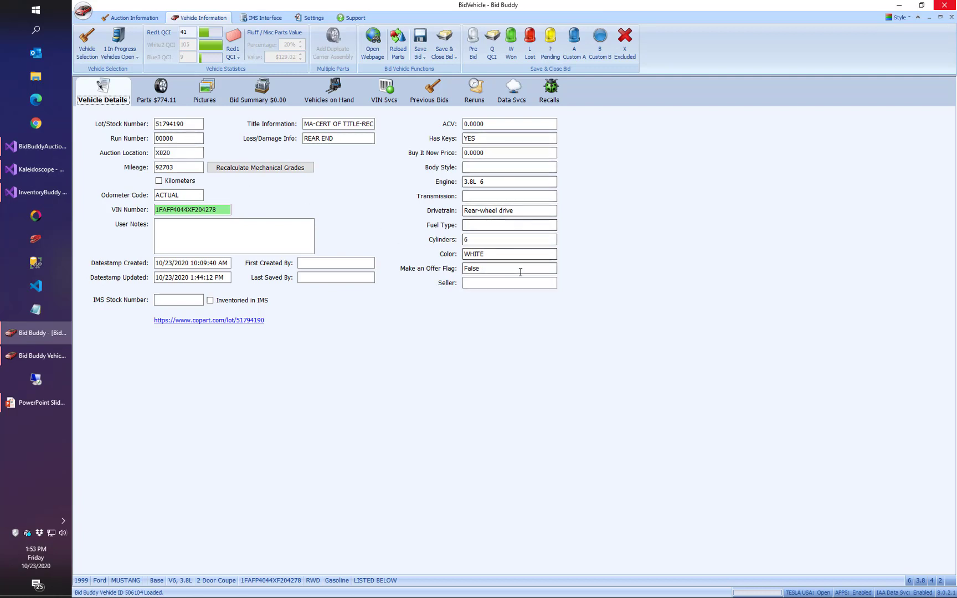
# Review the Mustang's bid summary from selected parts value to suggested and actual bid, and check the matching vehicles on hand.
pyautogui.click(261, 93)
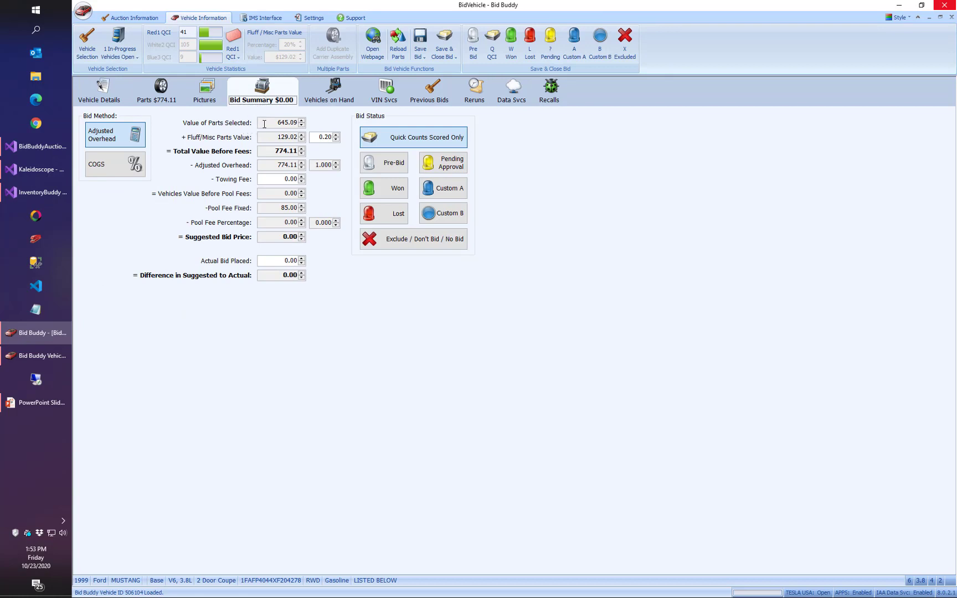
pyautogui.moveTo(269, 123); pyautogui.dragTo(326, 125)
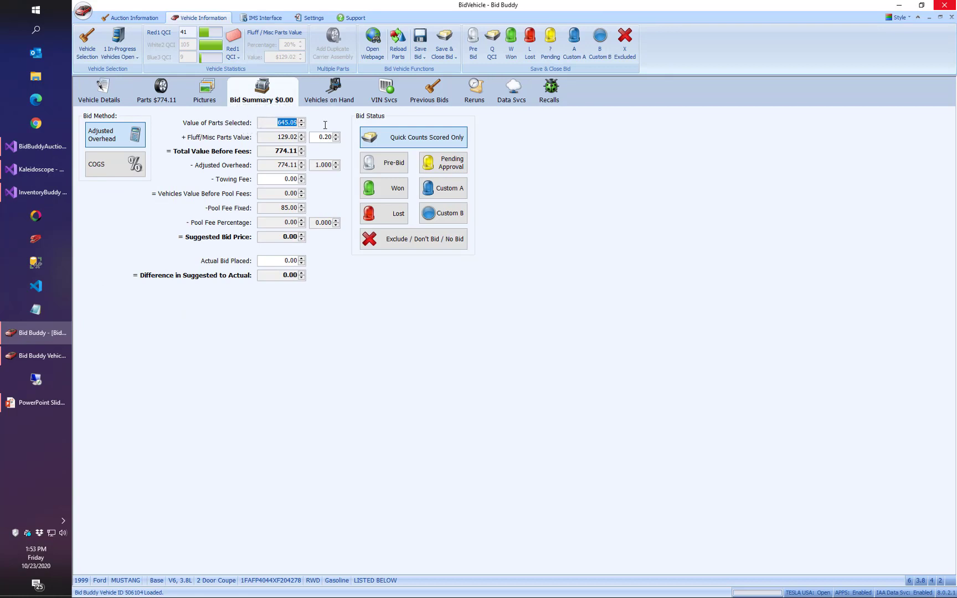
pyautogui.click(267, 137)
pyautogui.click(275, 238)
pyautogui.click(270, 262)
pyautogui.press('Tab')
pyautogui.click(336, 97)
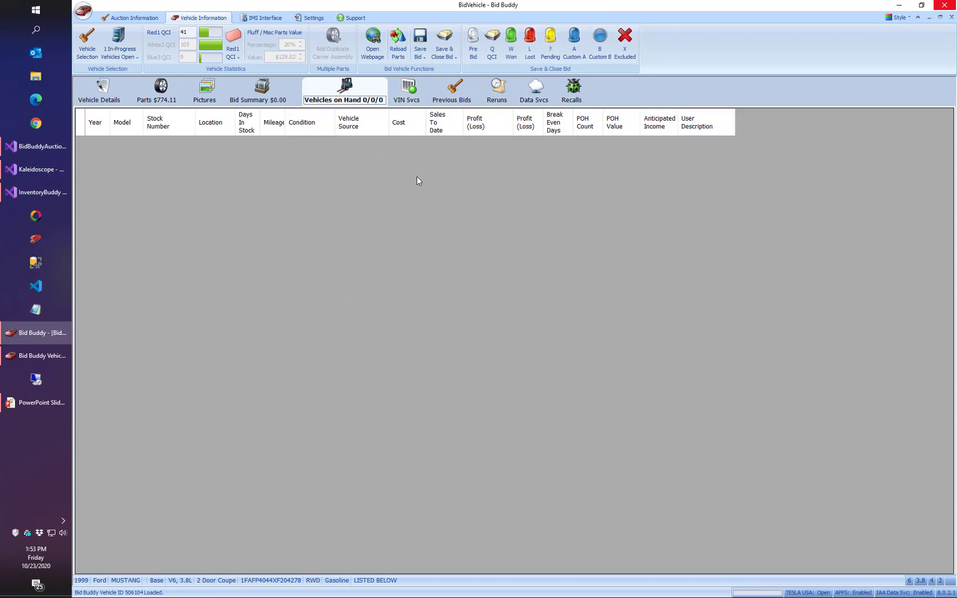
# Close the Mustang without saving its bid and open the 2012 Veloster from the South Boston auction list.
pyautogui.click(951, 19)
pyautogui.click(536, 349)
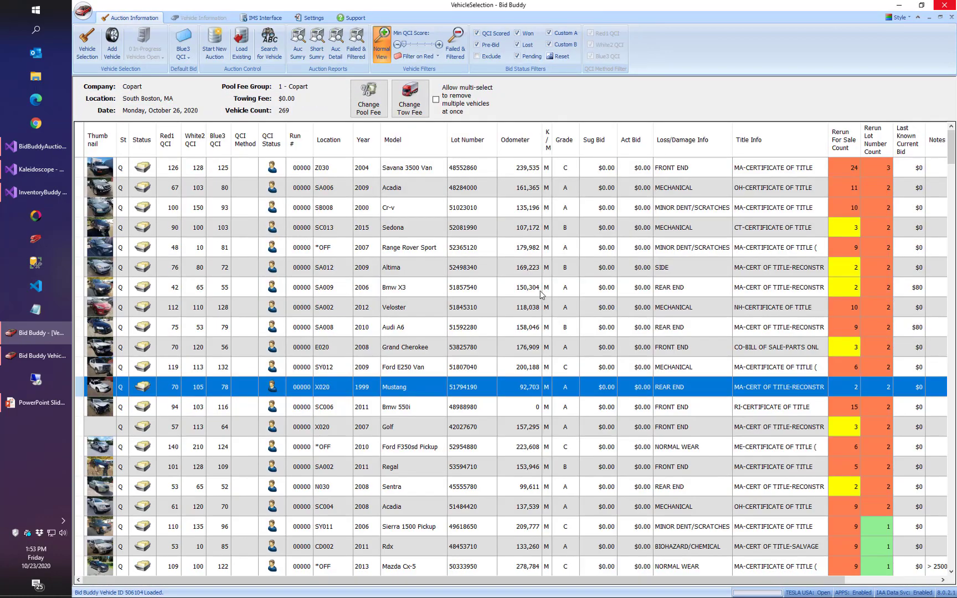
pyautogui.click(420, 314)
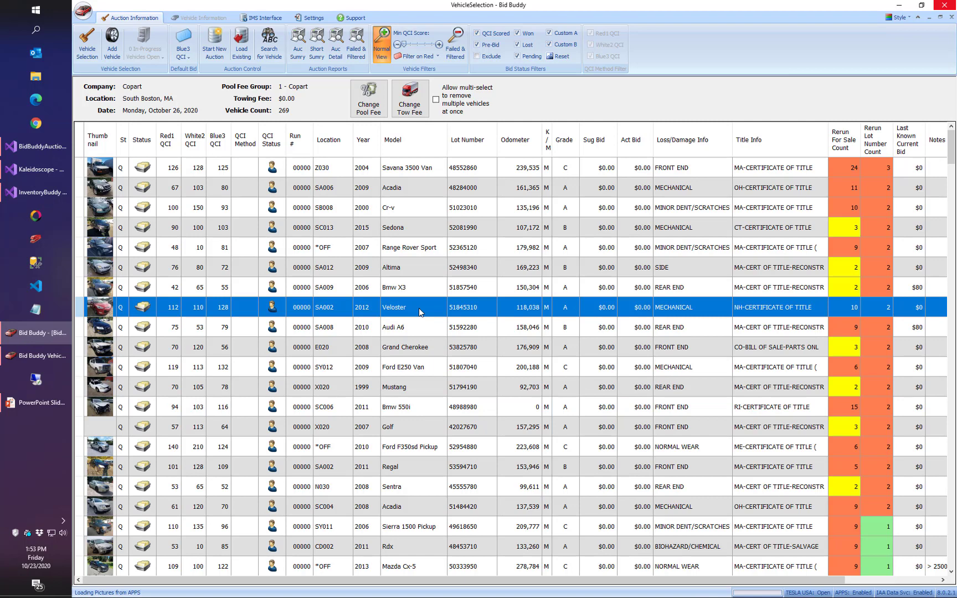
pyautogui.doubleClick(419, 308)
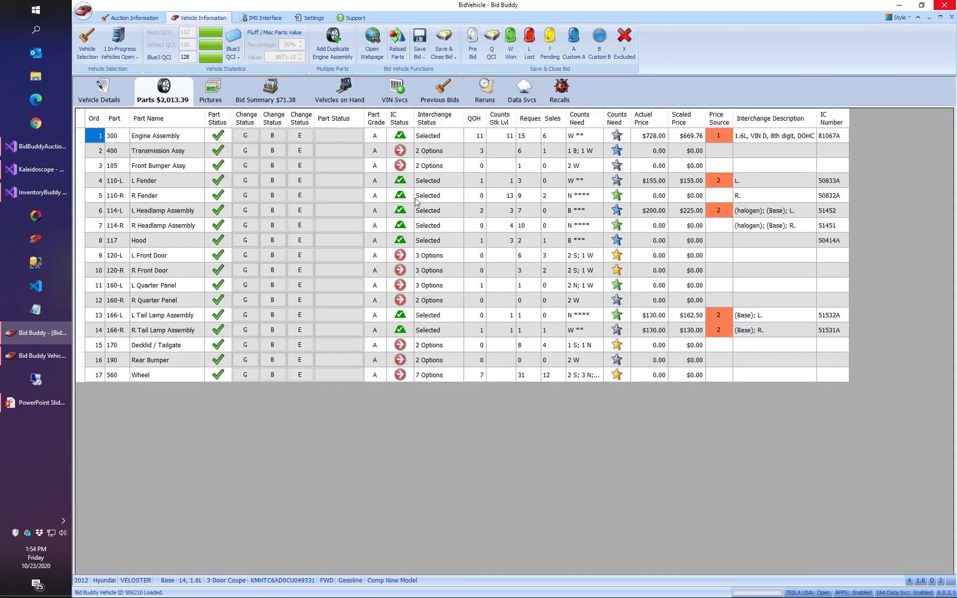
# Review the Veloster's matching vehicles on hand, previous bids, auction reruns and IAA Data Service interchange data.
pyautogui.click(347, 98)
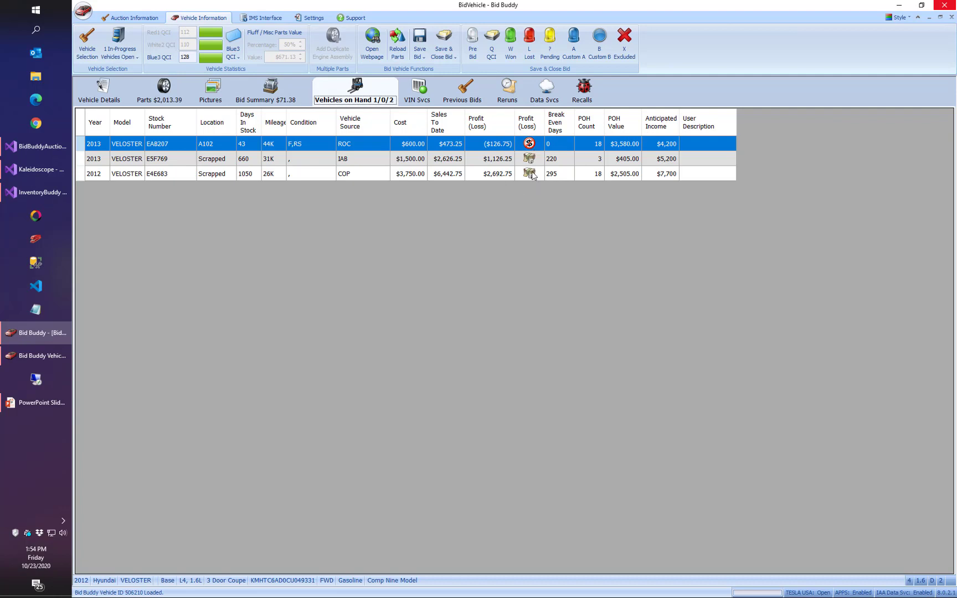
pyautogui.click(463, 94)
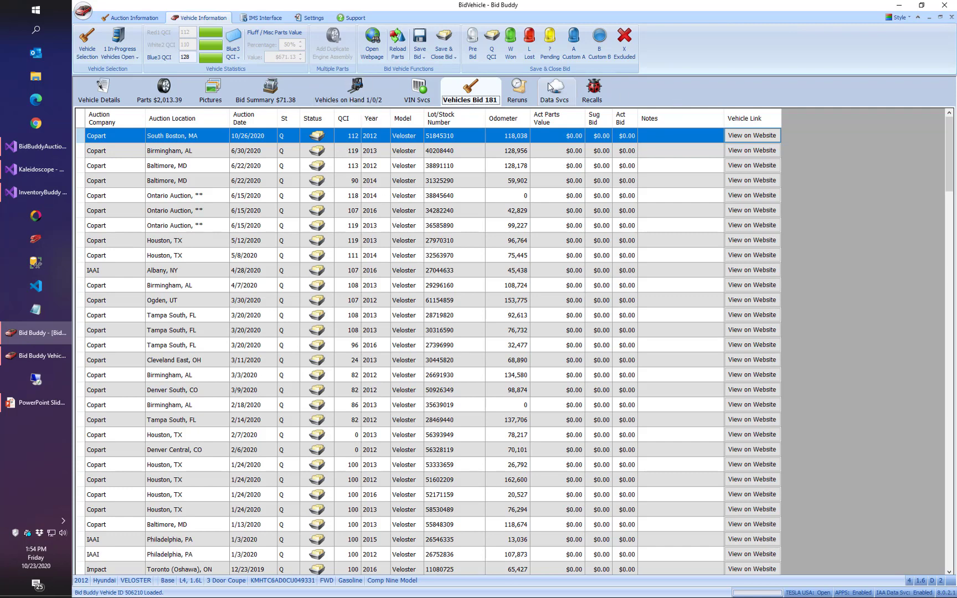
pyautogui.click(528, 92)
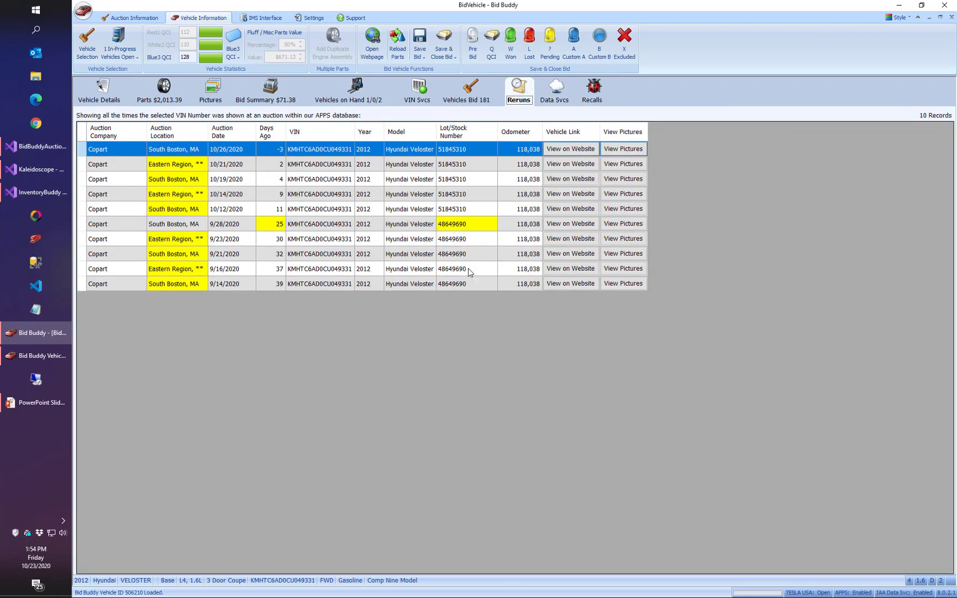
pyautogui.click(557, 95)
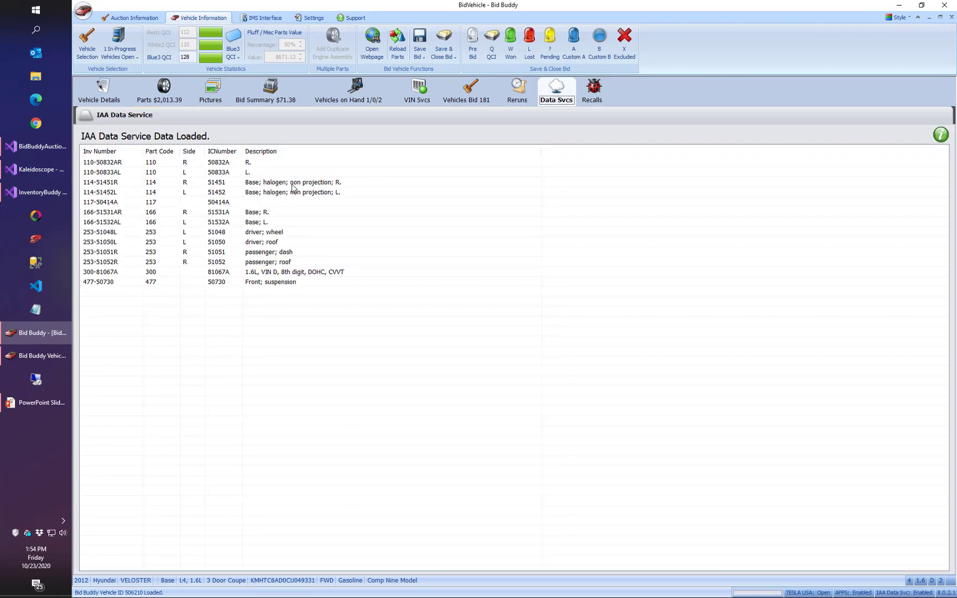
# Examine the Veloster's recall report, checking the number of recalls and the recall description.
pyautogui.click(597, 93)
pyautogui.moveTo(160, 155); pyautogui.dragTo(128, 154)
pyautogui.click(229, 155)
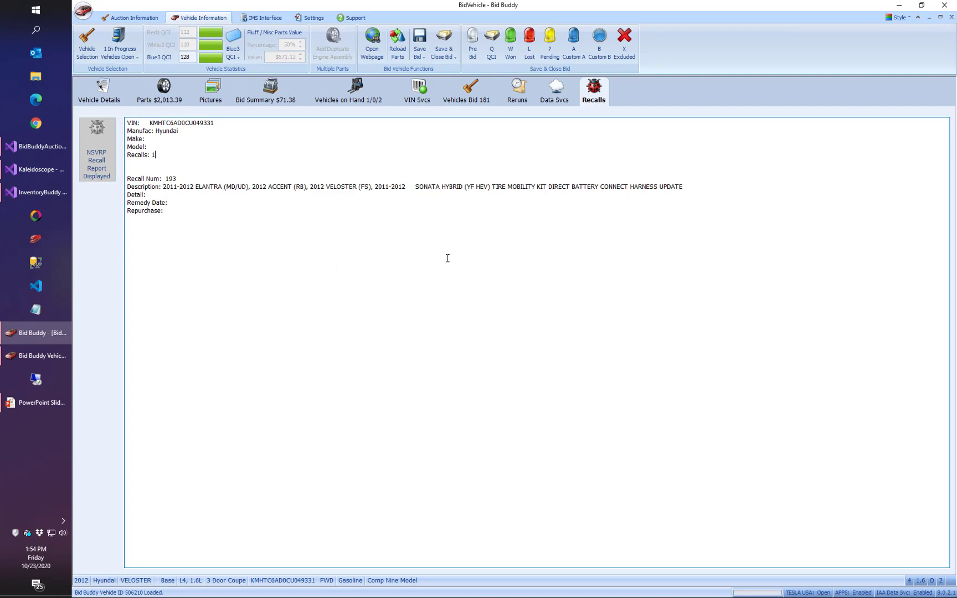
pyautogui.moveTo(494, 187); pyautogui.dragTo(683, 188)
pyautogui.click(717, 188)
# Return to the Veloster's parts list and close the vehicle without saving its bid.
pyautogui.click(160, 99)
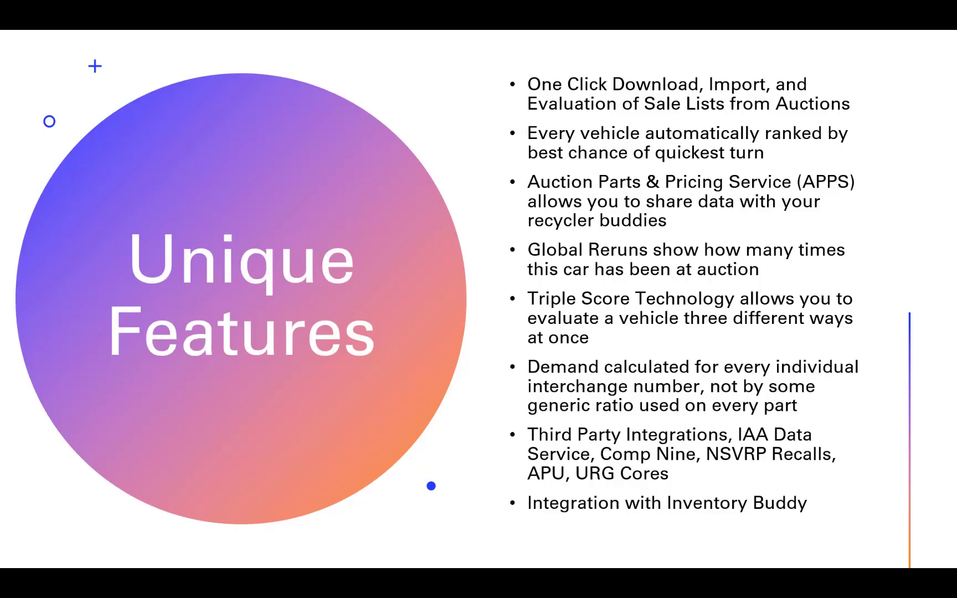
pyautogui.hotkey('alt', 'Tab')
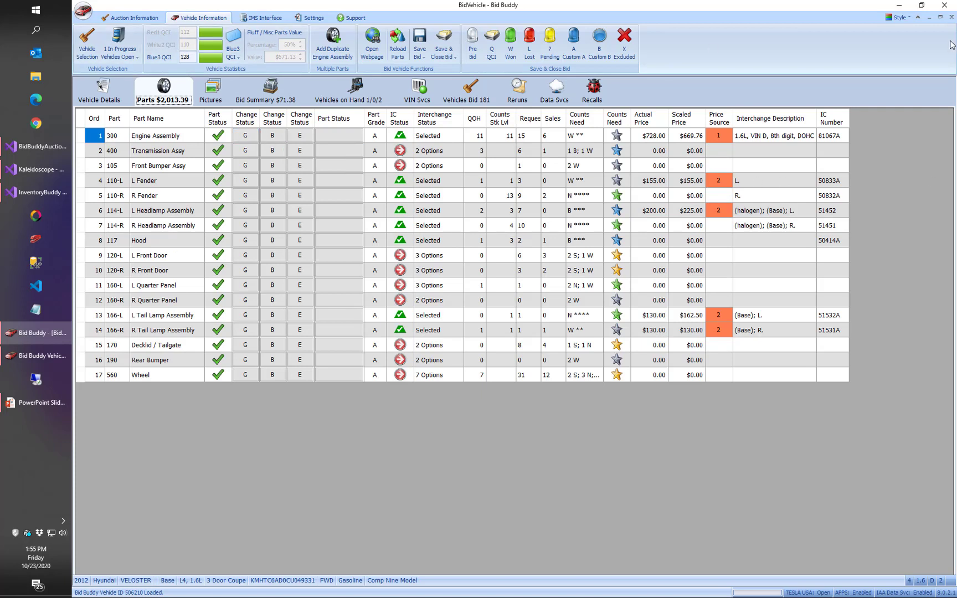
pyautogui.click(951, 17)
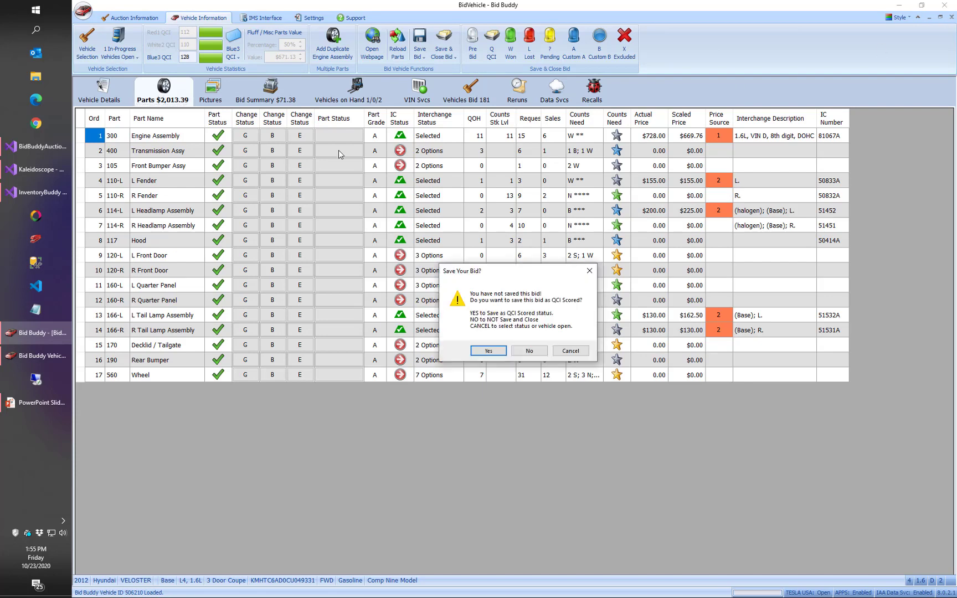
pyautogui.click(529, 352)
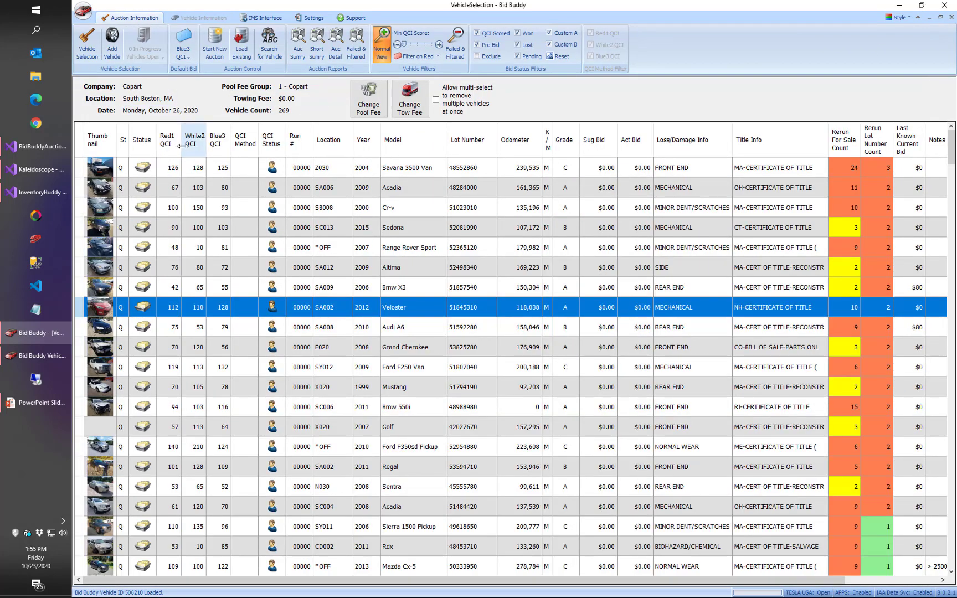